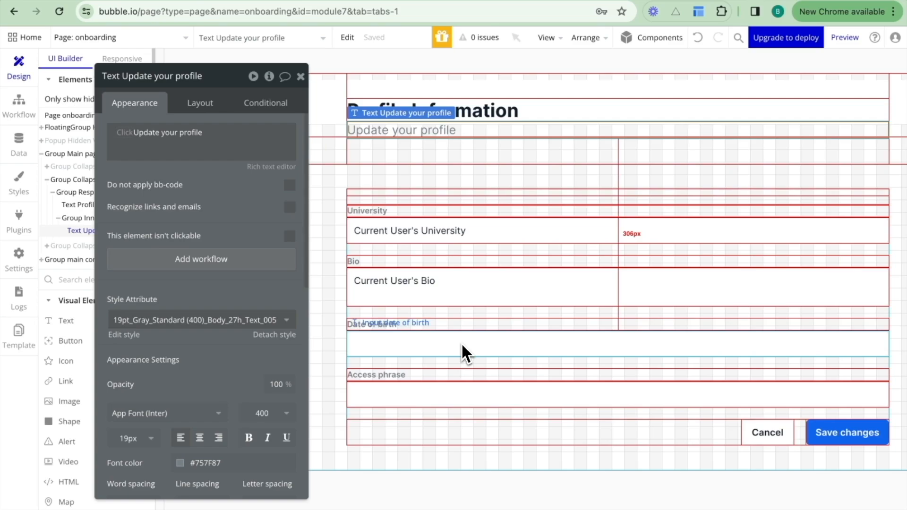
Search the plugin marketplace for "encrypt", find Encrypt & Decrypt Text, and return to the installed plugins.
click(20, 220)
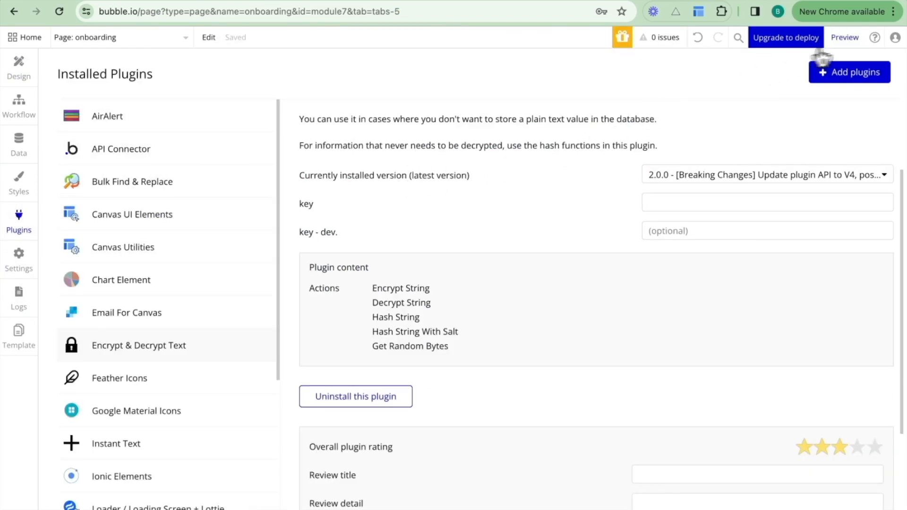
click(840, 81)
click(234, 140)
text(en)
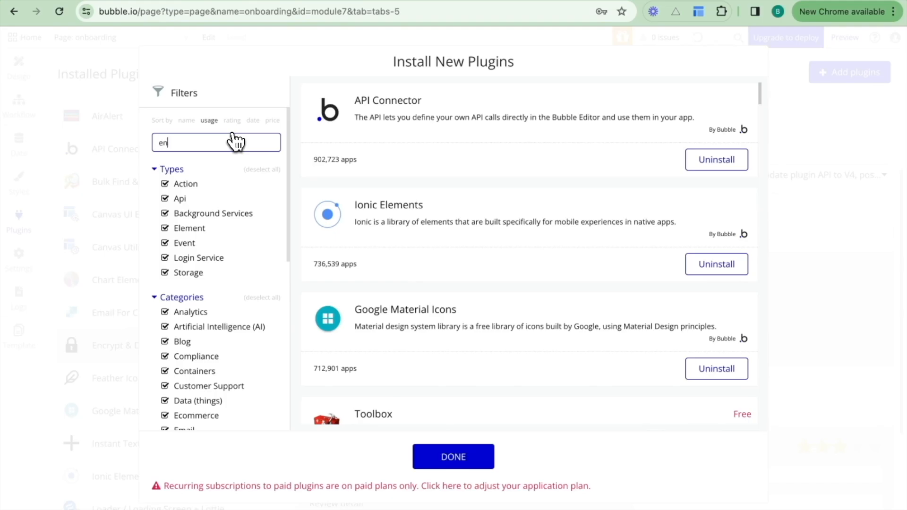
text(crypt)
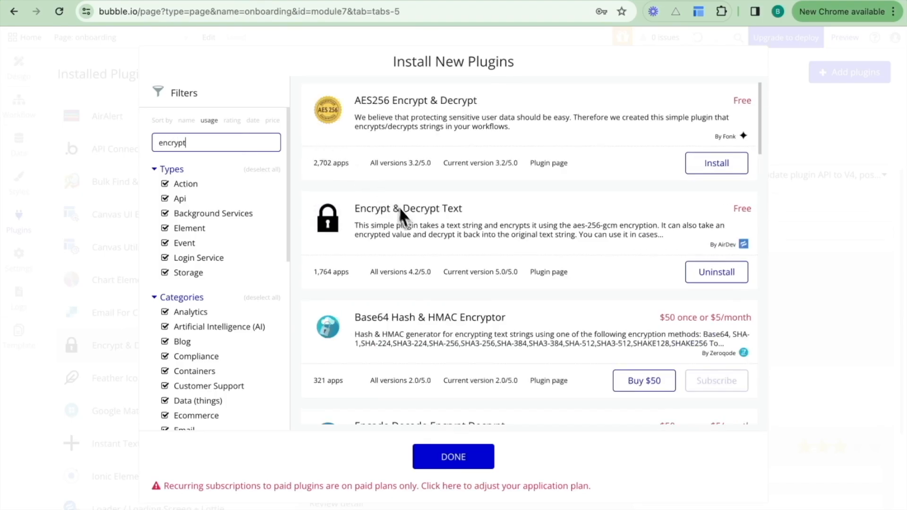
click(466, 208)
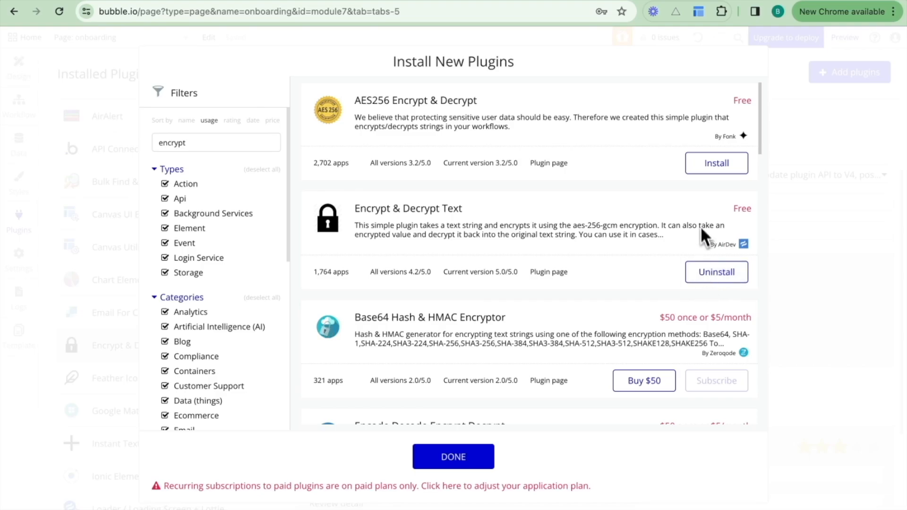
click(470, 454)
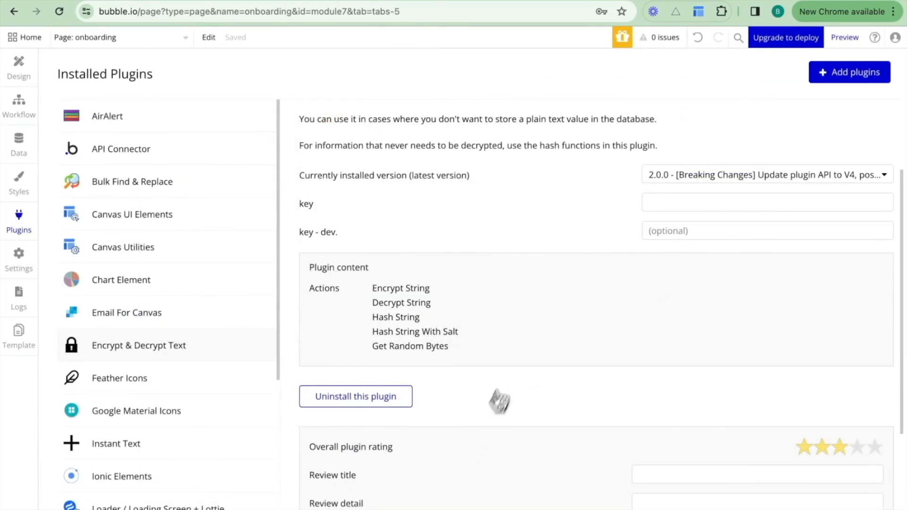
Review the Encrypt & Decrypt Text plugin's description, available actions, and its key and key - dev. fields.
scroll(540, 330, up, 2)
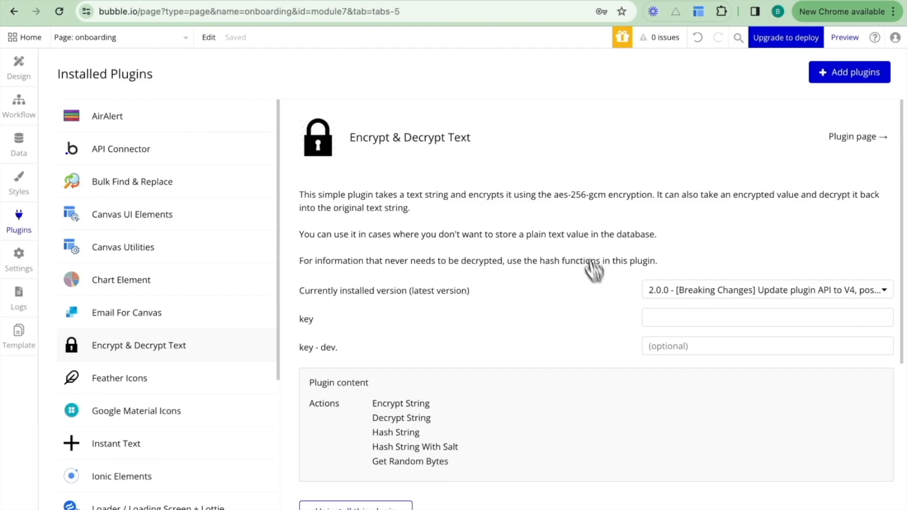
scroll(559, 352, down, 2)
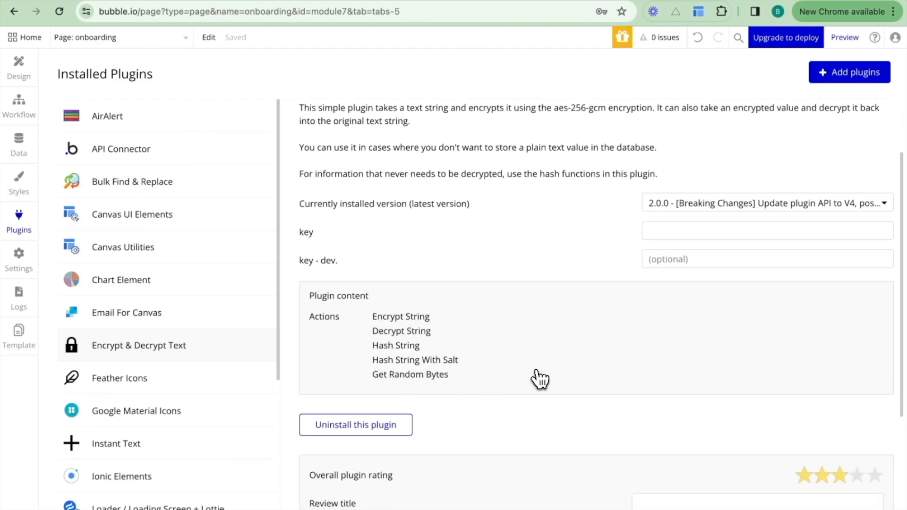
click(692, 233)
click(688, 259)
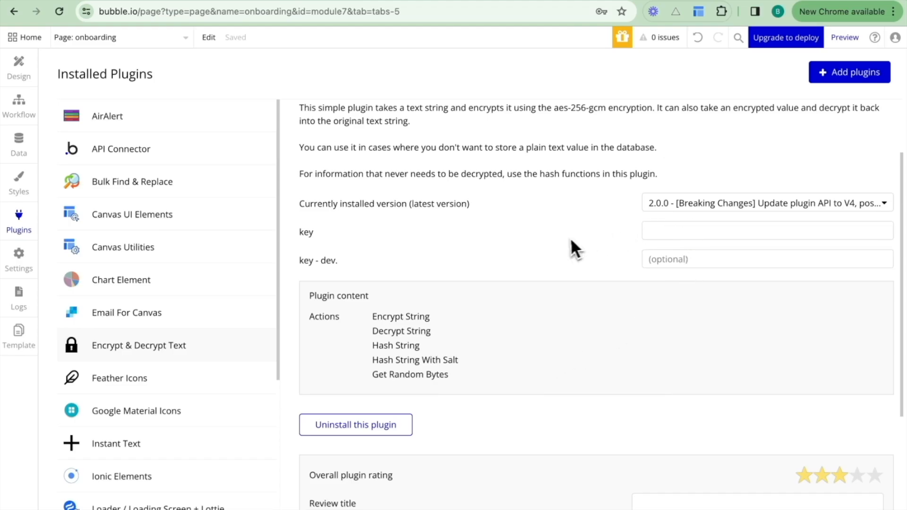
Draw a text element about 251 px wide inside Group Inner buttons, beside the Cancel button on the onboarding page.
click(26, 113)
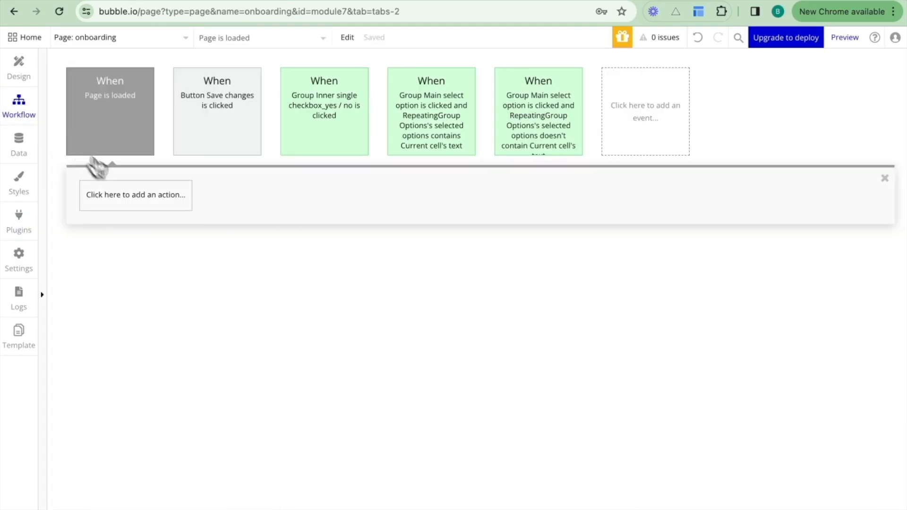
click(128, 194)
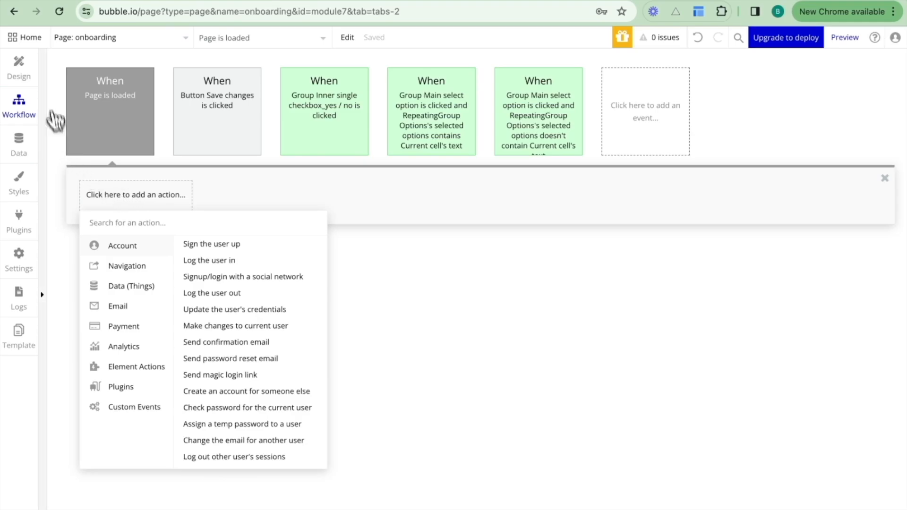
click(19, 67)
drag(165, 229, 292, 202)
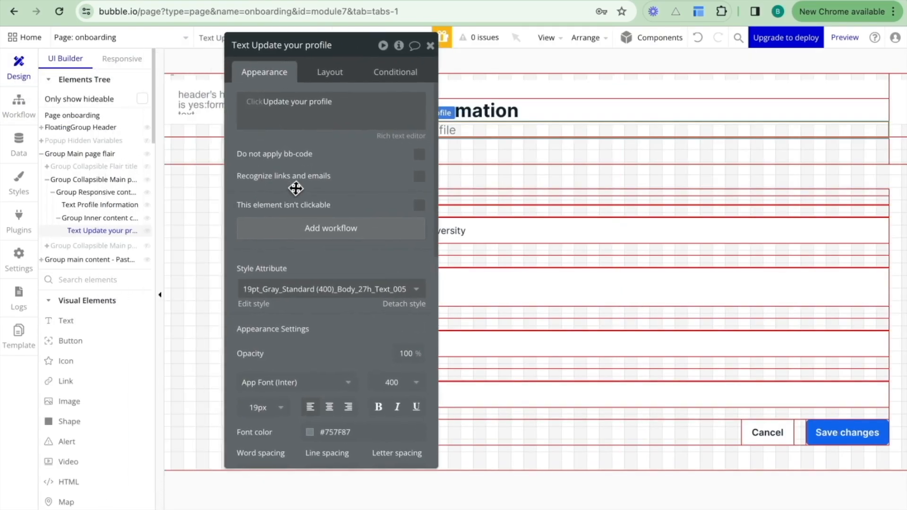
drag(118, 324, 338, 357)
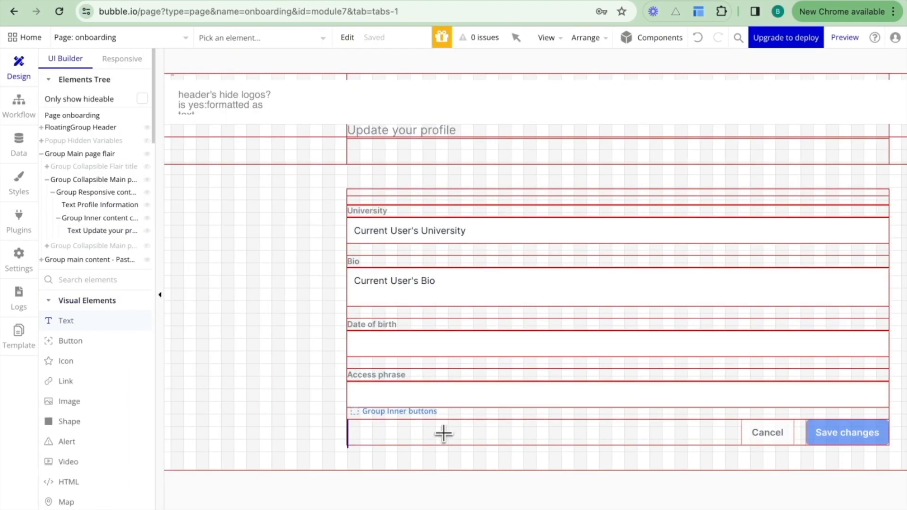
mouse_move(439, 429)
mouse_down()
mouse_move(576, 446)
mouse_move(598, 436)
mouse_up()
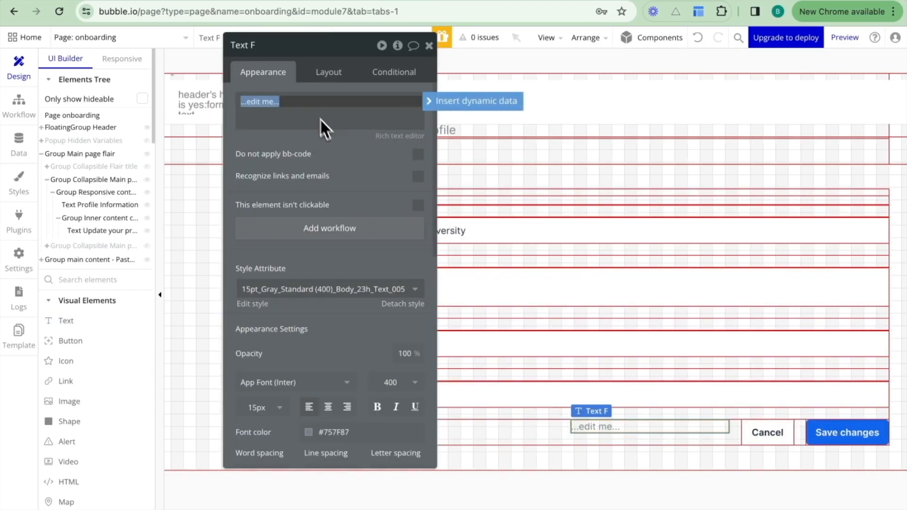
Set the type of content of Group Inner buttons to text.
click(526, 445)
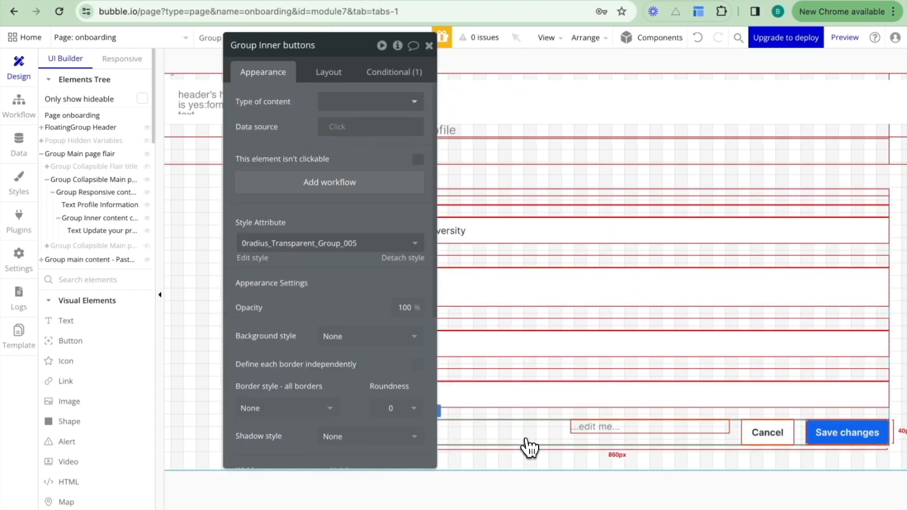
click(368, 101)
text(tex)
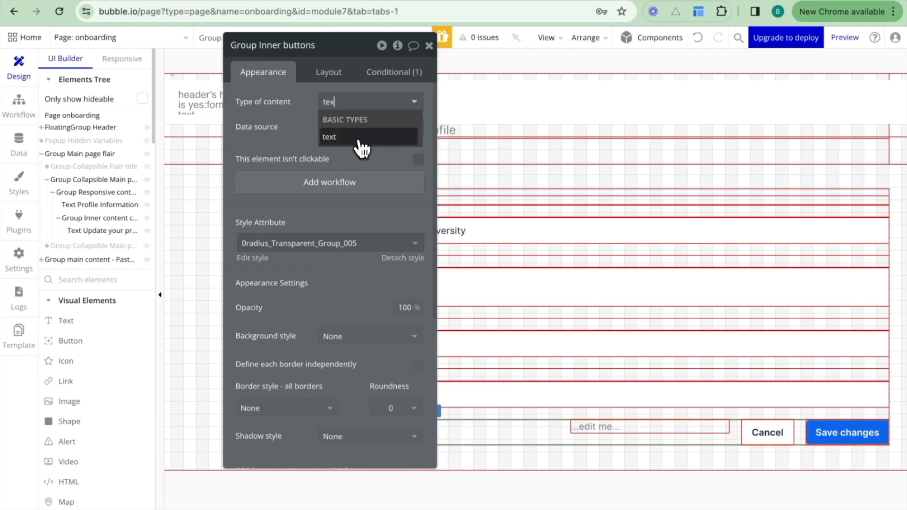
click(359, 143)
Replace the new text element's placeholder content with the dynamic value Parent group's text.
click(601, 428)
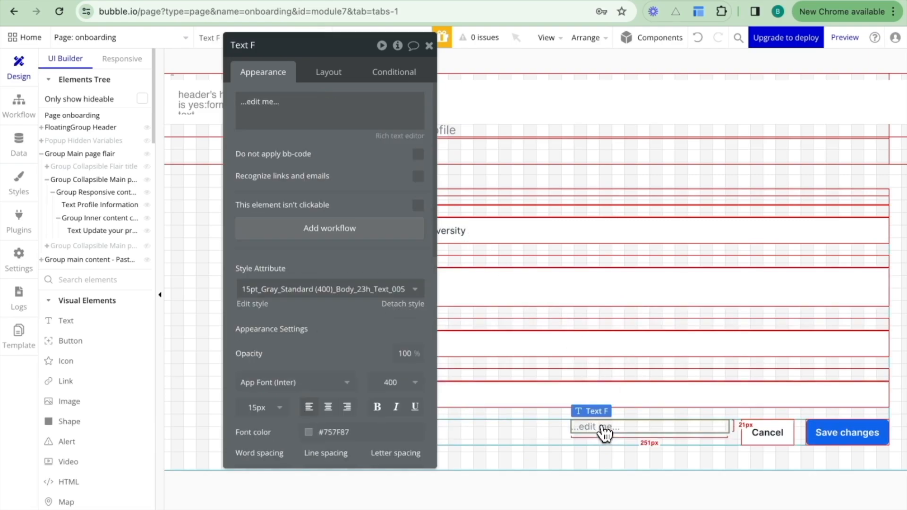
click(330, 113)
click(440, 105)
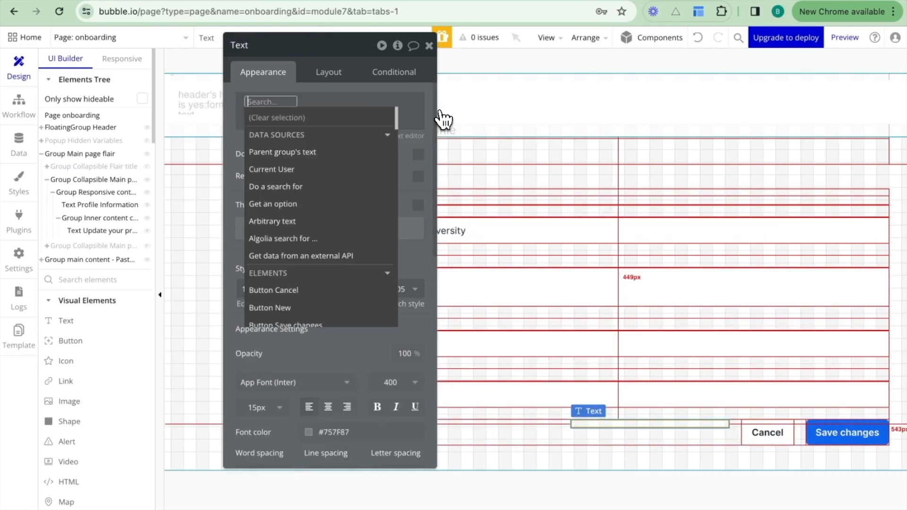
click(312, 152)
click(278, 152)
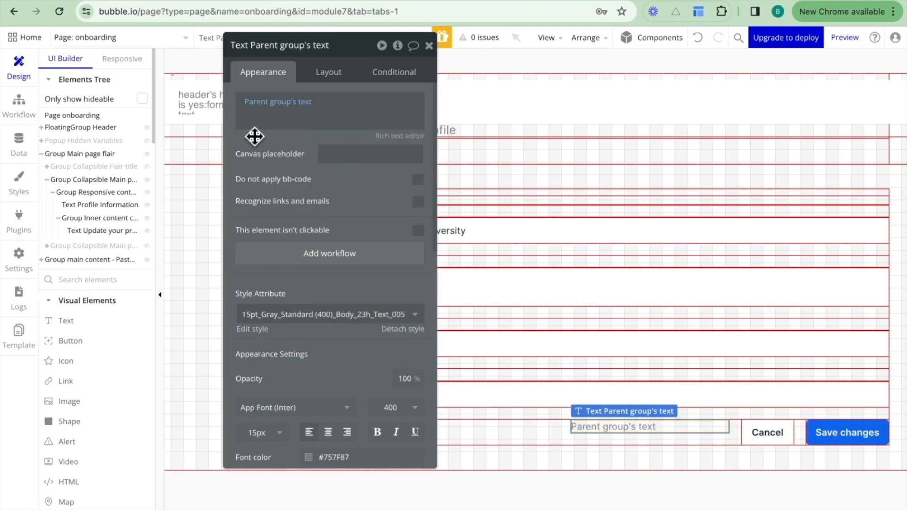
Add a Get random bytes action to the Page is loaded workflow.
click(24, 113)
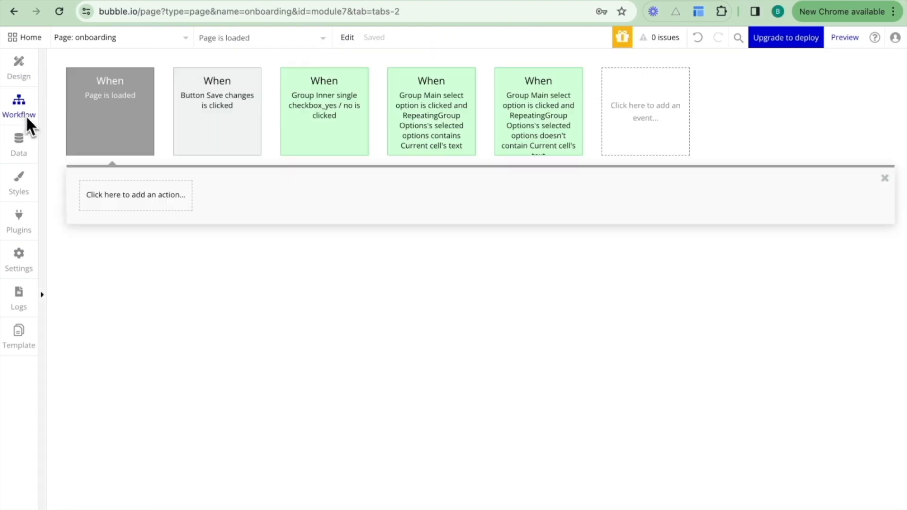
click(161, 204)
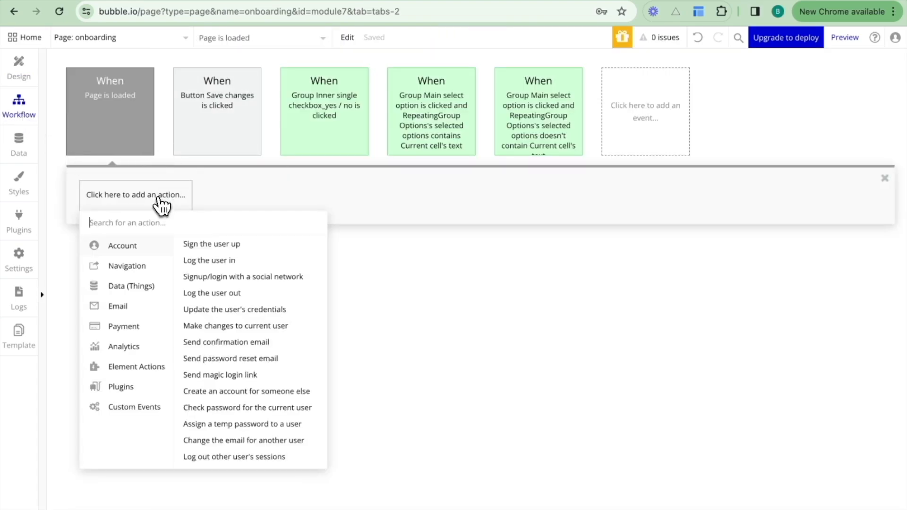
text(get)
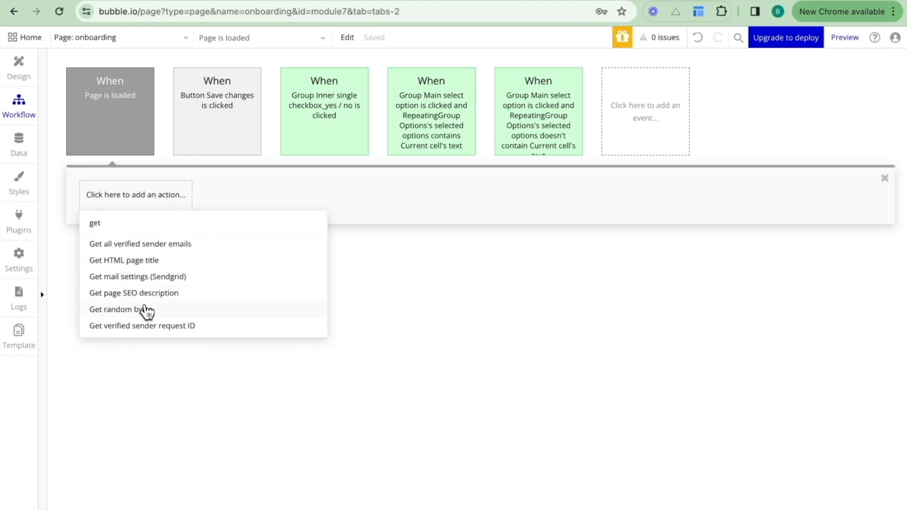
click(145, 310)
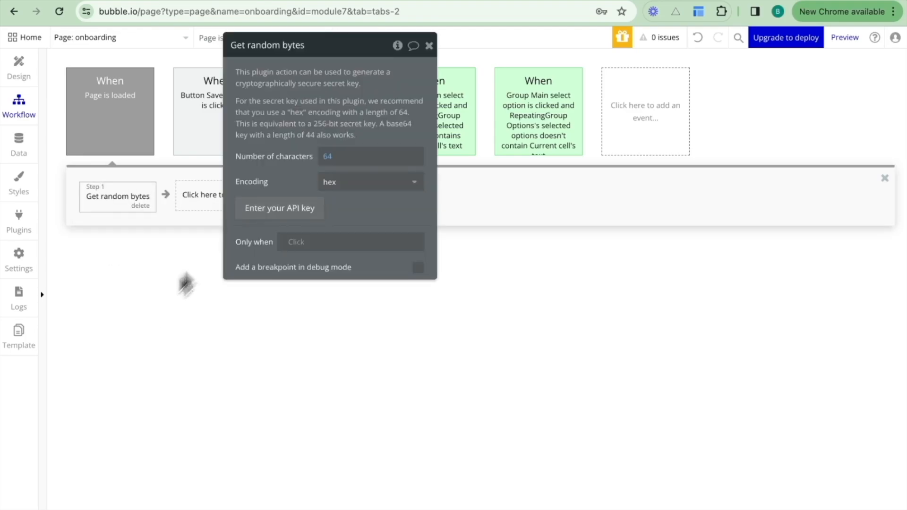
Add a Display data in a group/popup action after Get random bytes, with Group Inner buttons as its element.
click(194, 203)
text(displ)
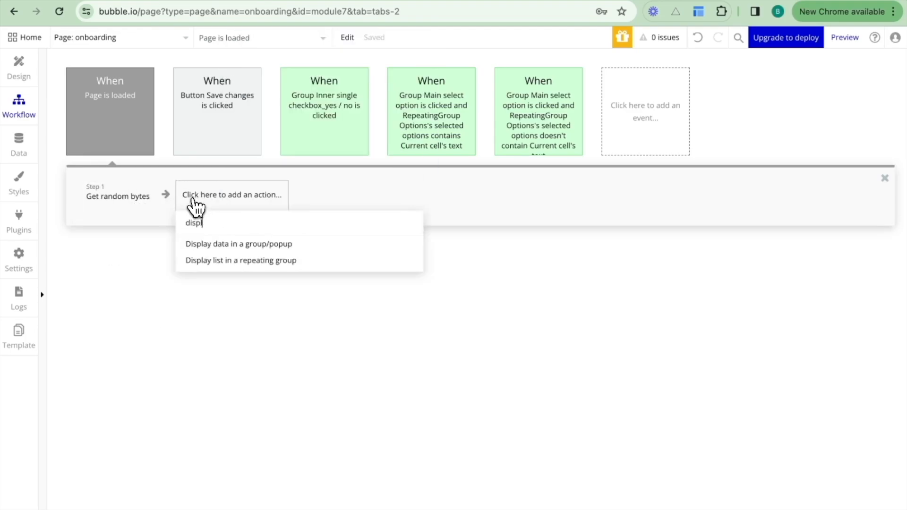
click(216, 245)
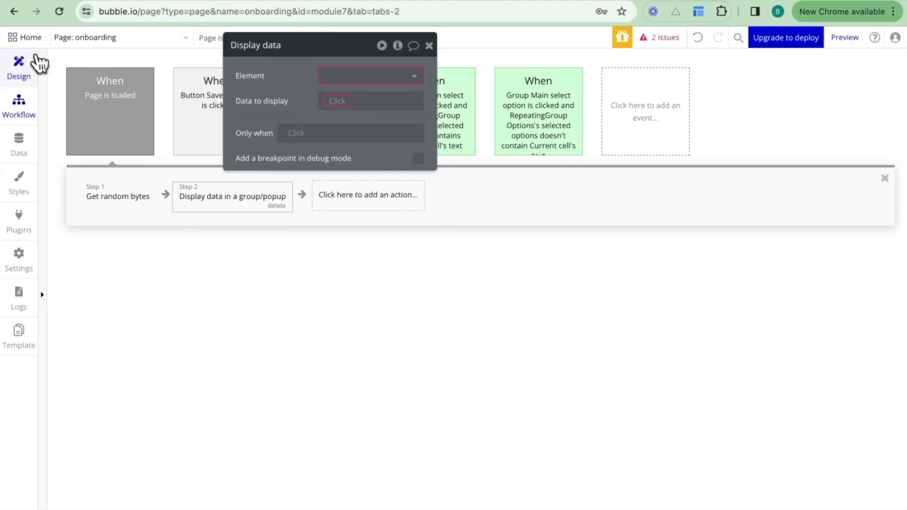
click(26, 66)
click(512, 432)
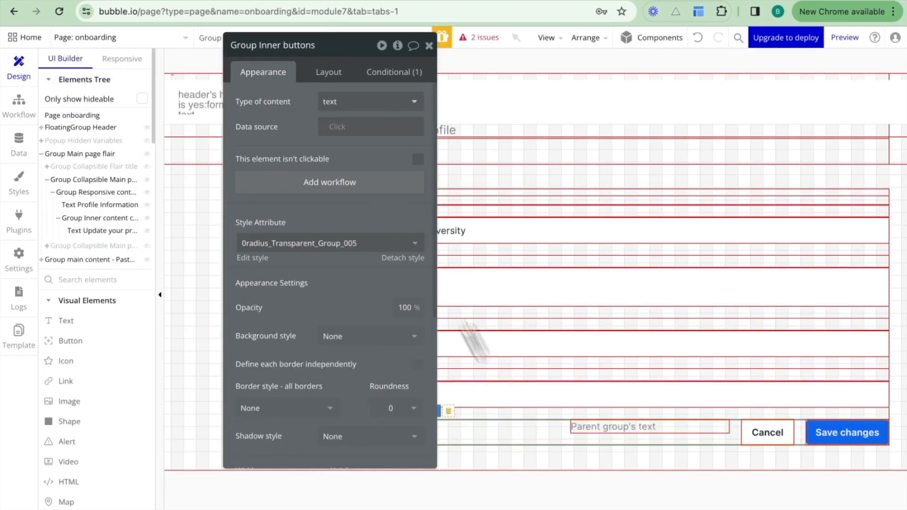
click(326, 48)
key(super+c)
click(33, 111)
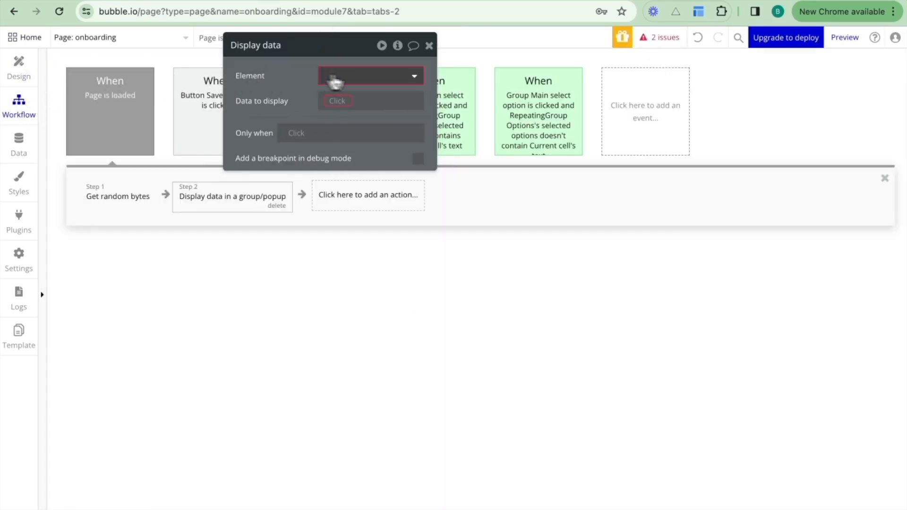
click(347, 78)
key(super+v)
Set the action's data to display to Result of step 1 (Get random bytes)'s Random bytes.
click(367, 97)
click(340, 102)
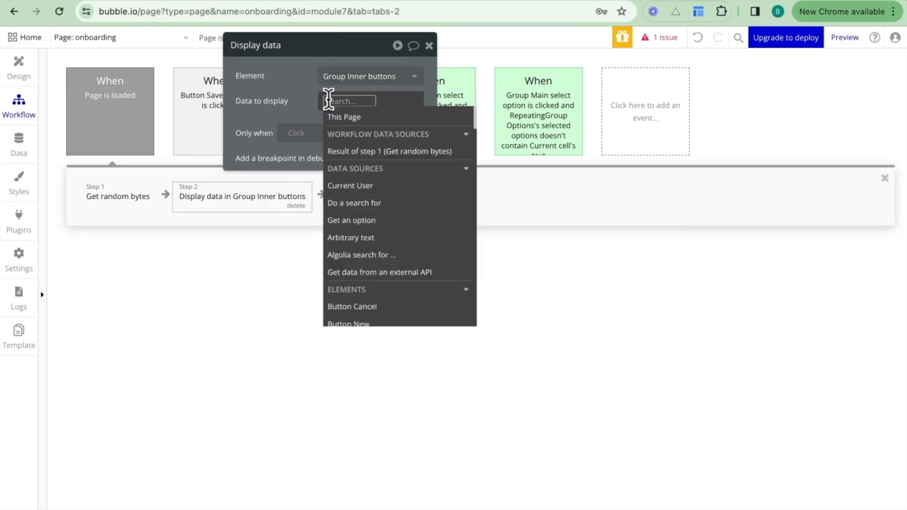
click(349, 150)
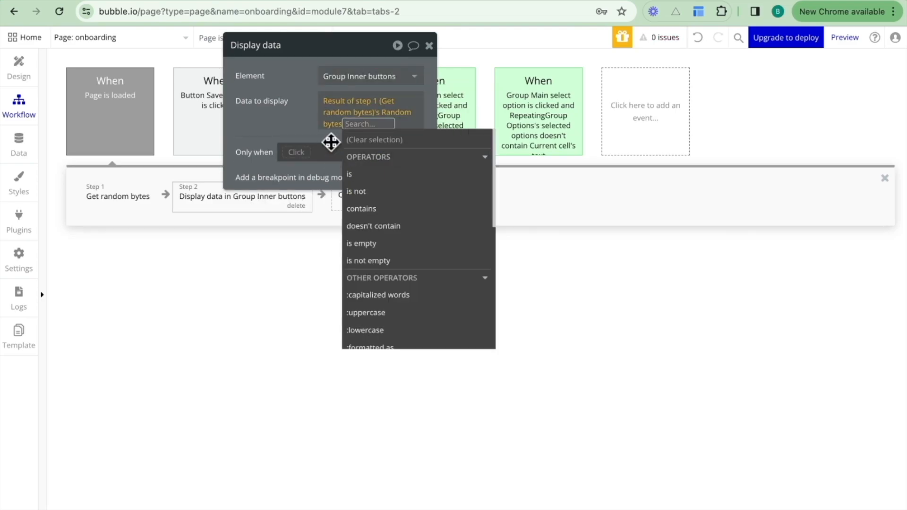
click(291, 133)
Reload the onboarding page preview and copy the generated secret key shown beside the Cancel button.
click(244, 0)
key(super+r)
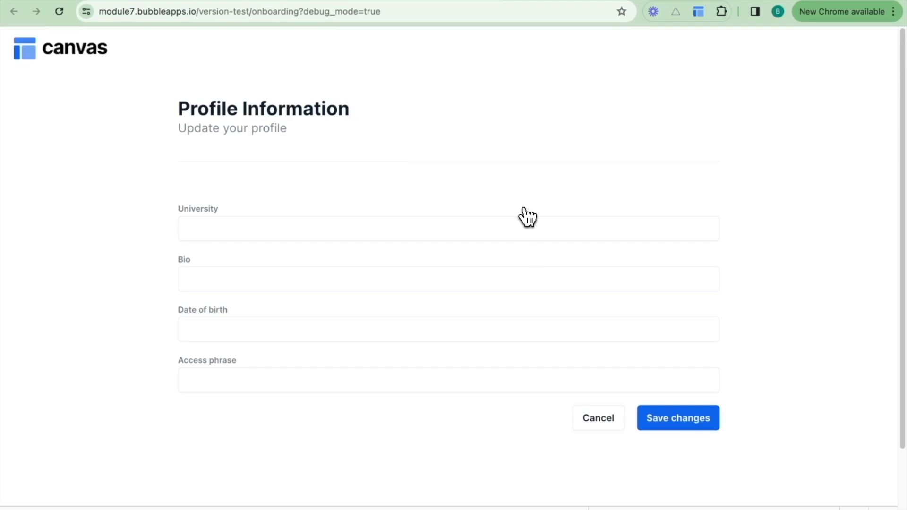
scroll(524, 283, down, 2)
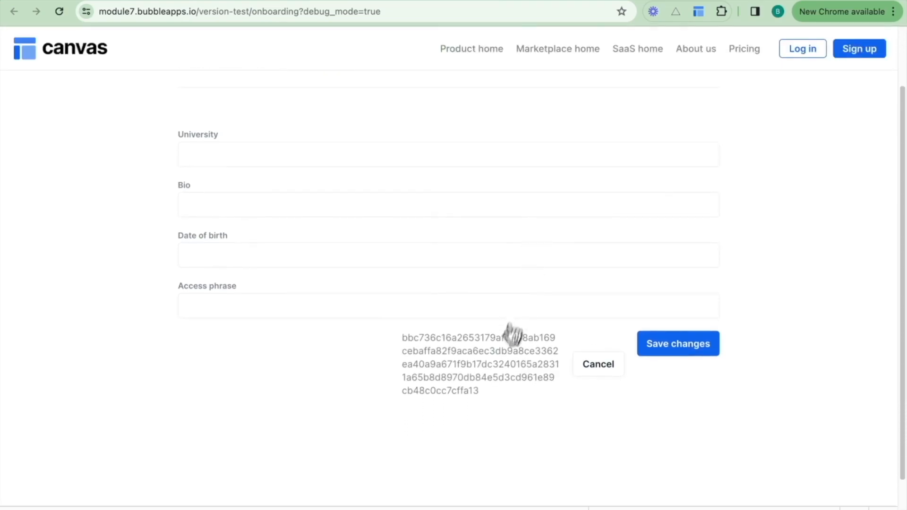
drag(486, 396, 399, 344)
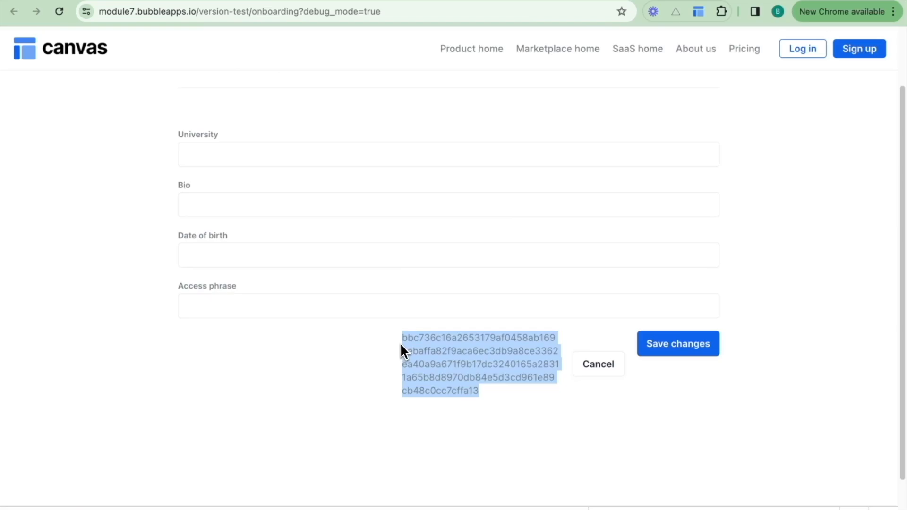
click(377, 341)
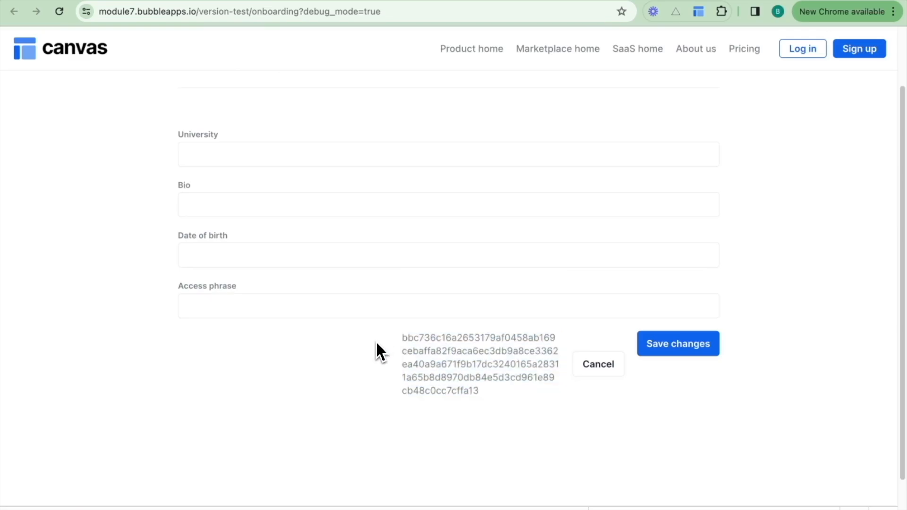
Paste the generated secret key into the key and key - dev. fields of the Encrypt & Decrypt Text plugin.
click(113, 1)
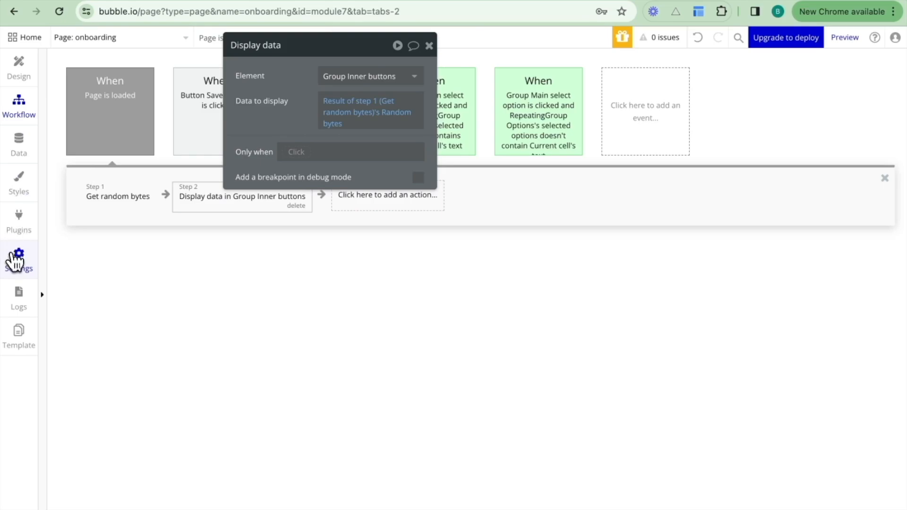
click(18, 226)
click(676, 234)
key(ctrl+v)
click(586, 261)
click(683, 259)
key(ctrl+v)
click(588, 269)
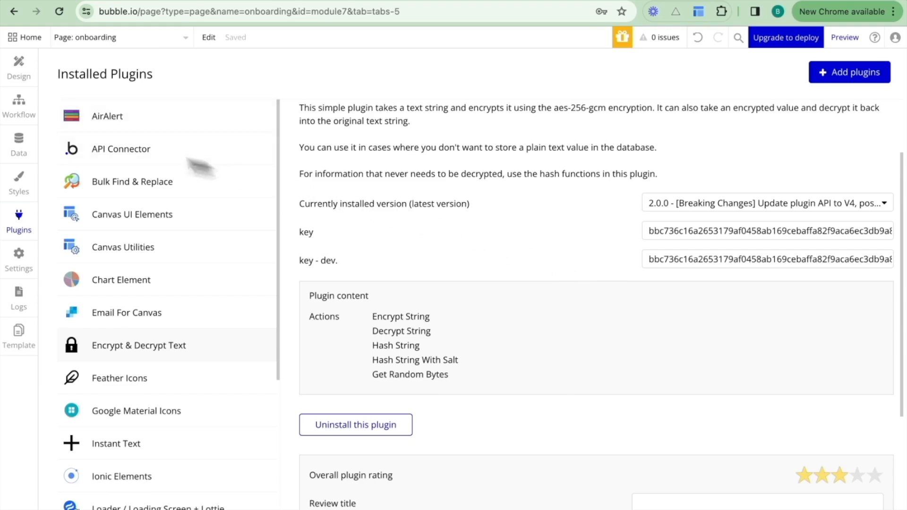
Delete the Get random bytes and Display data actions from the Page is loaded workflow.
click(20, 108)
click(137, 197)
click(143, 206)
click(164, 203)
click(203, 206)
click(136, 146)
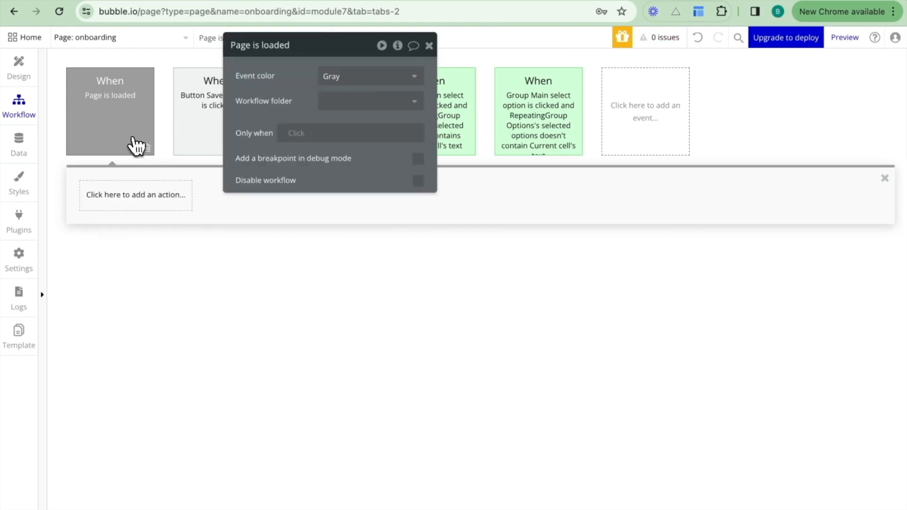
Delete the Page is loaded event and the text element that displays the group's text beside the Cancel button.
click(144, 150)
click(38, 81)
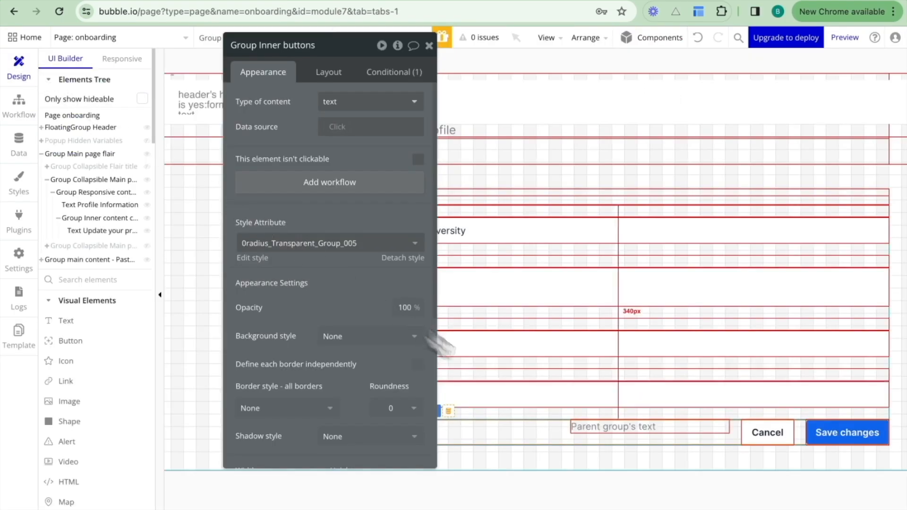
click(607, 430)
key(Delete)
click(605, 435)
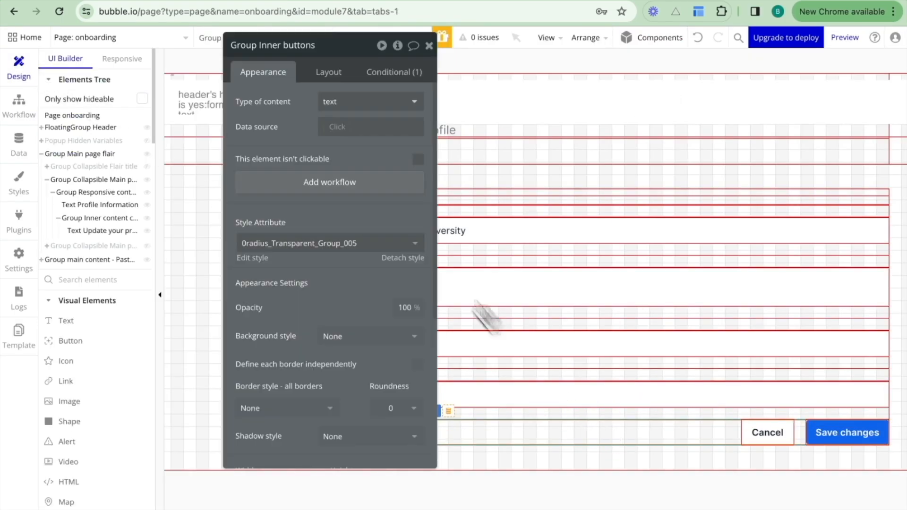
Clear the type of content of Group Inner buttons and move its property editor away from the form.
click(361, 111)
click(356, 117)
drag(301, 125, 148, 132)
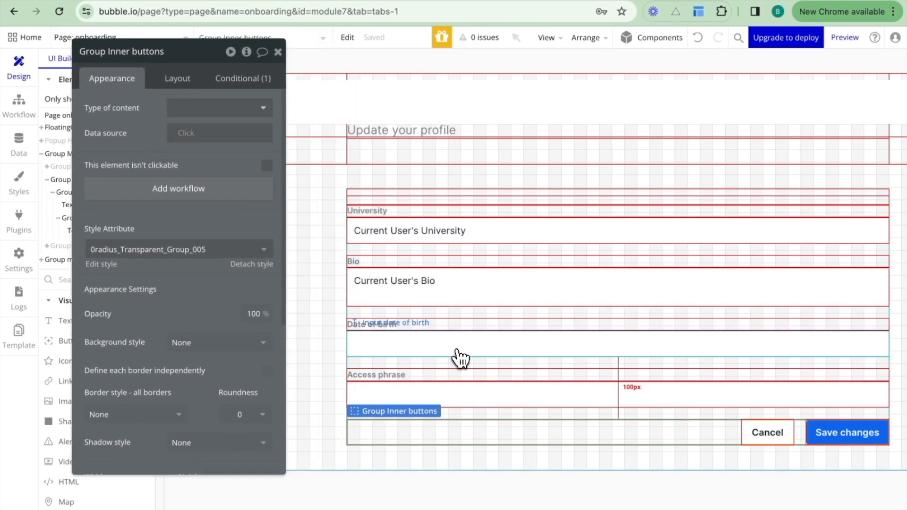
Open the Save changes button's workflow and review the fields set by its Make changes to current user action.
click(559, 352)
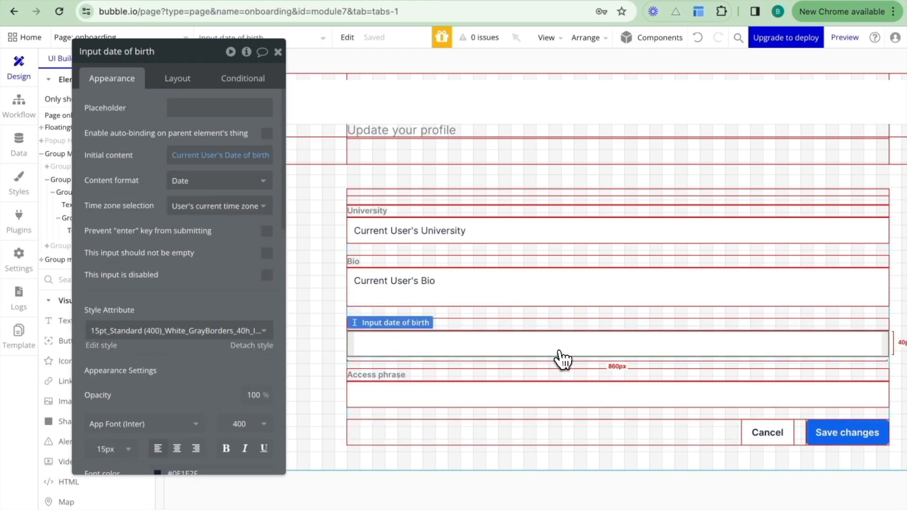
click(817, 440)
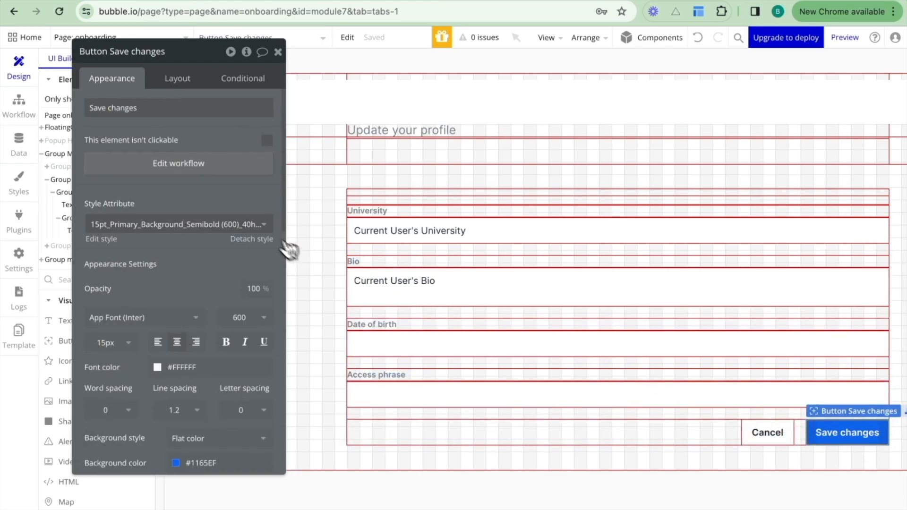
click(193, 164)
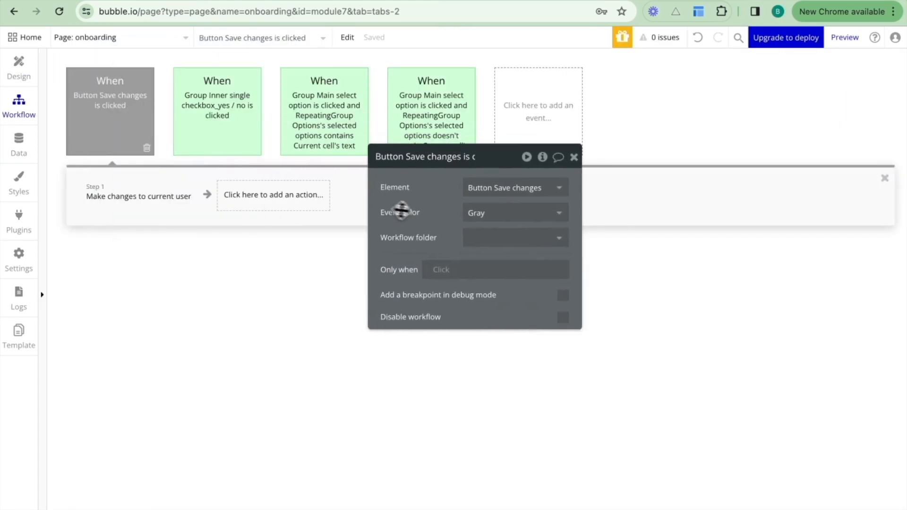
click(106, 195)
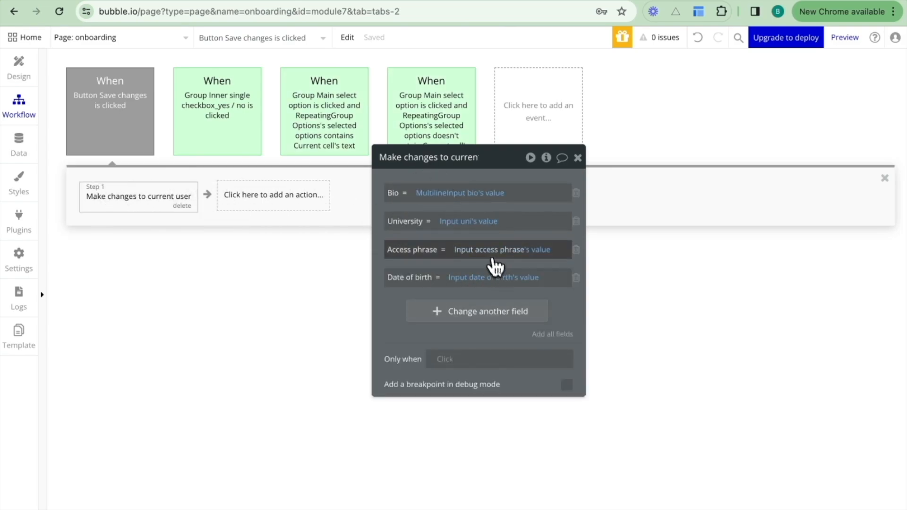
drag(557, 302, 680, 289)
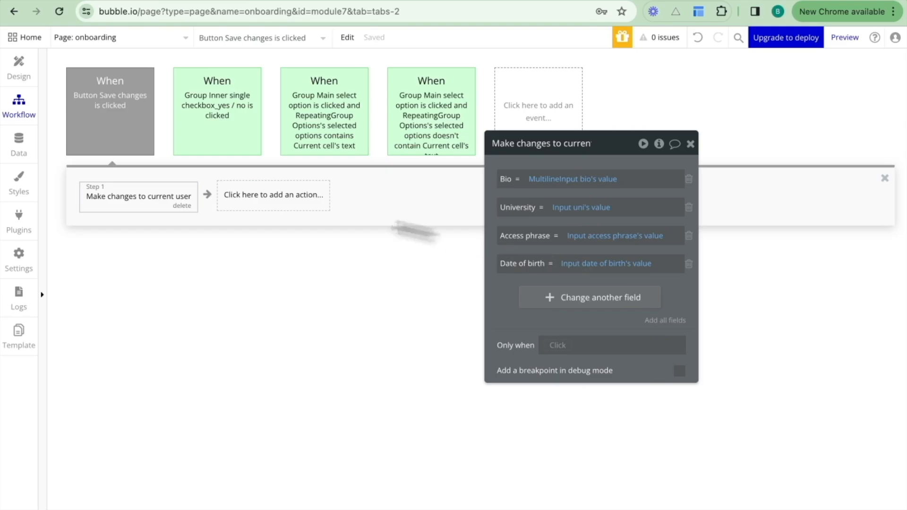
Insert an Encrypt string action before the Make changes to current user action.
click(81, 199)
click(75, 202)
text(encr)
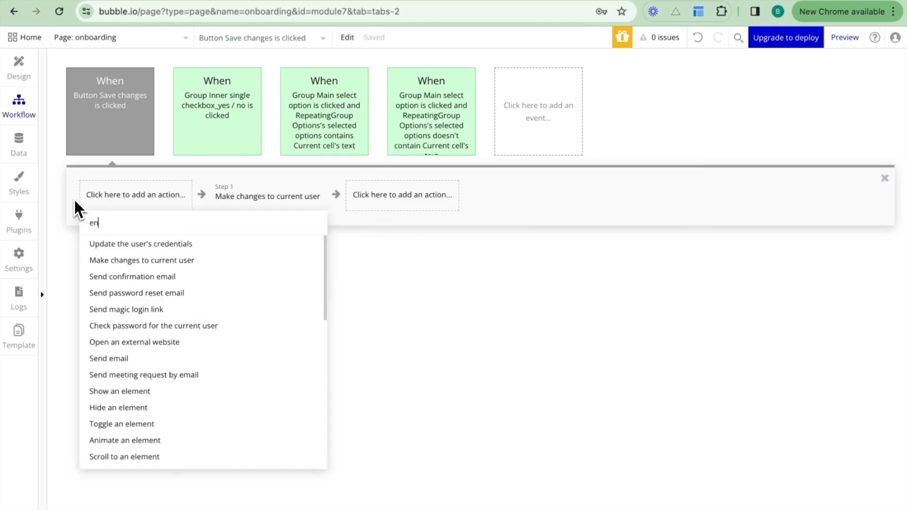
click(106, 243)
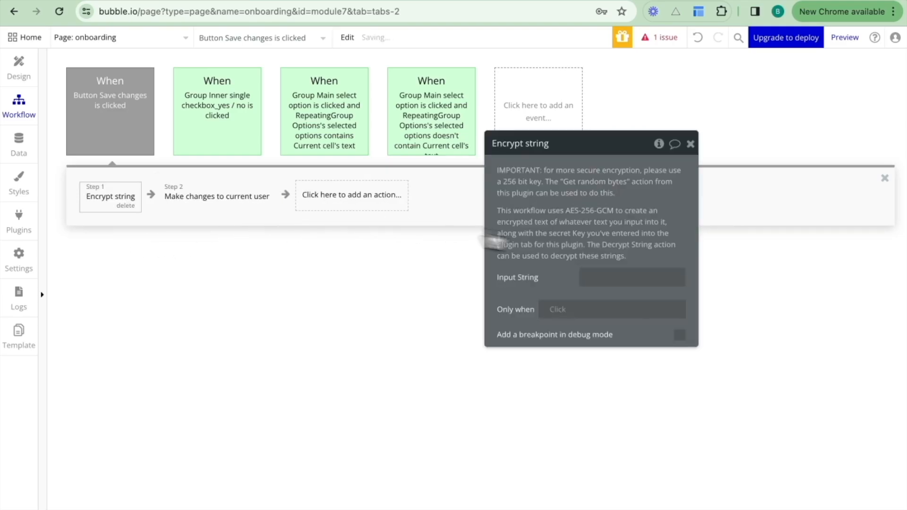
Set the Encrypt string action's Input String to Input date of birth's value.
click(600, 276)
click(704, 279)
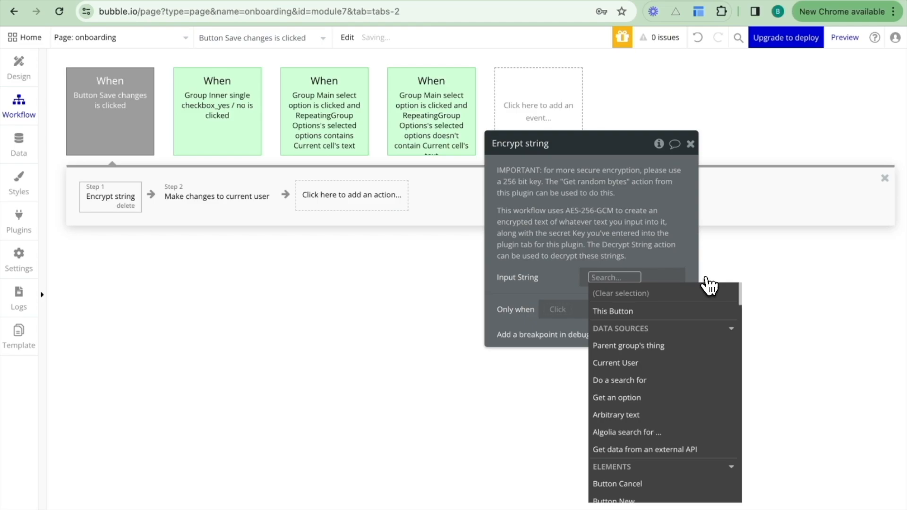
text(date)
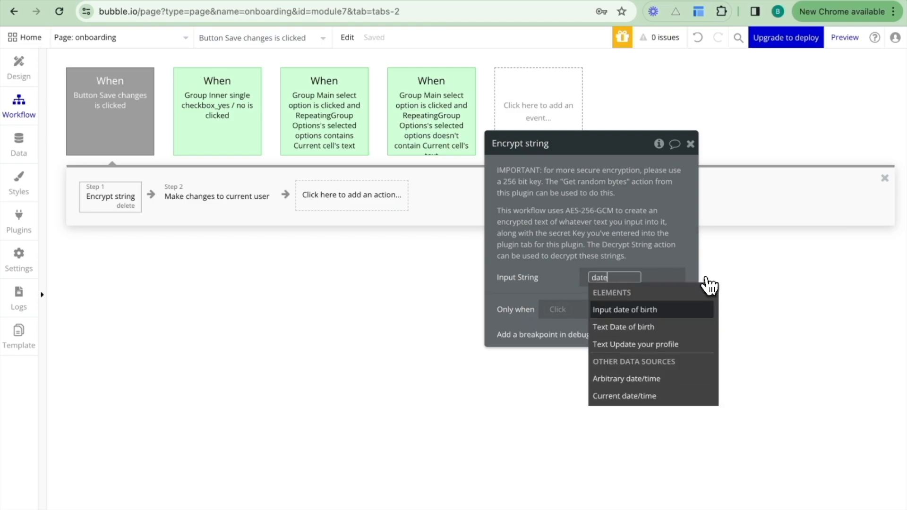
click(685, 310)
click(604, 318)
click(558, 273)
In Make changes to current user, set Date of birth (encrypted) to Result of step 1 (Encrypt string)'s Output String.
click(250, 199)
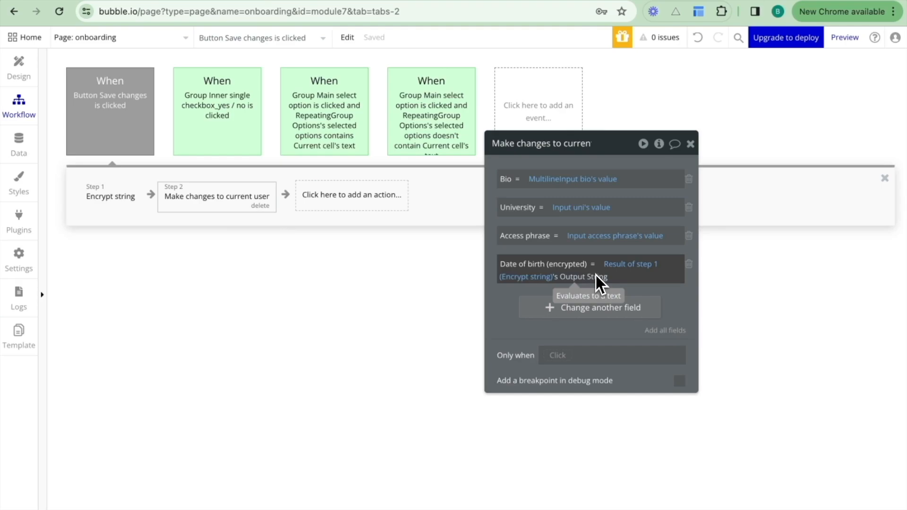
drag(512, 298, 523, 304)
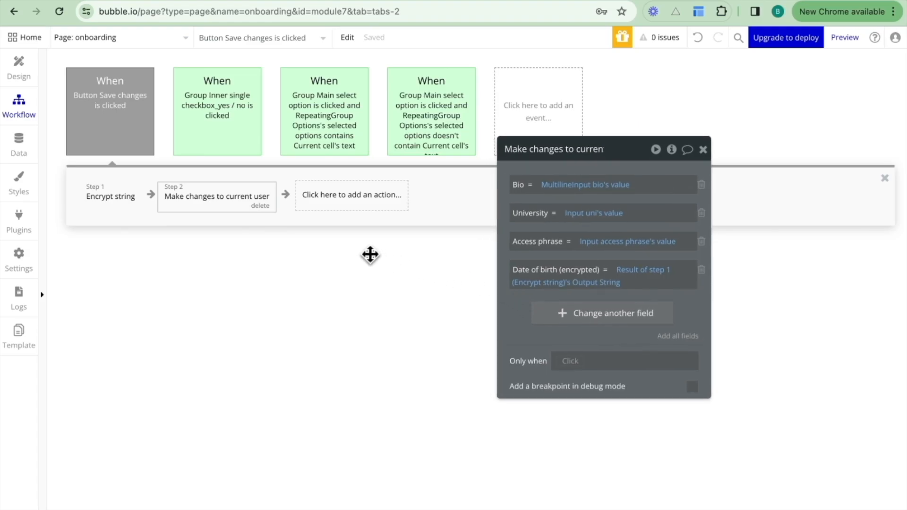
In the onboarding page preview, fill in University with "This is my uni" and Bio with "This is my bio".
click(248, 4)
click(253, 44)
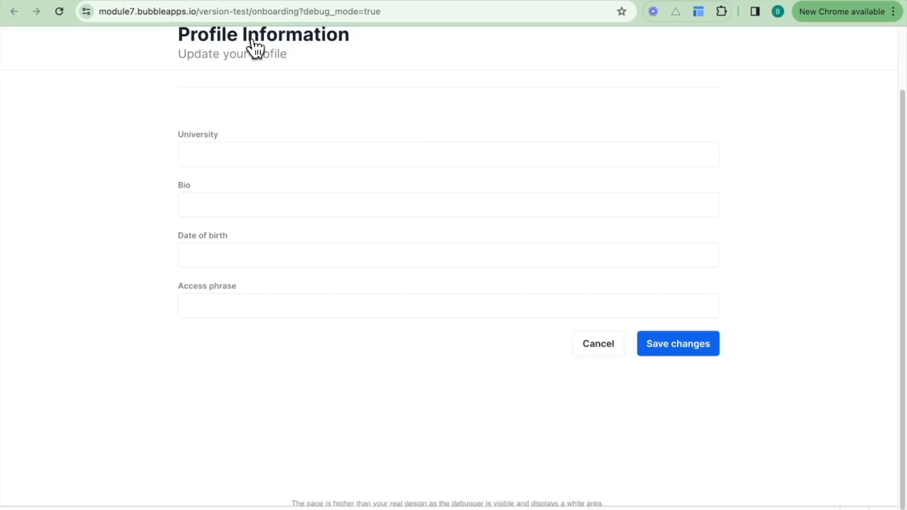
click(272, 230)
text(This )
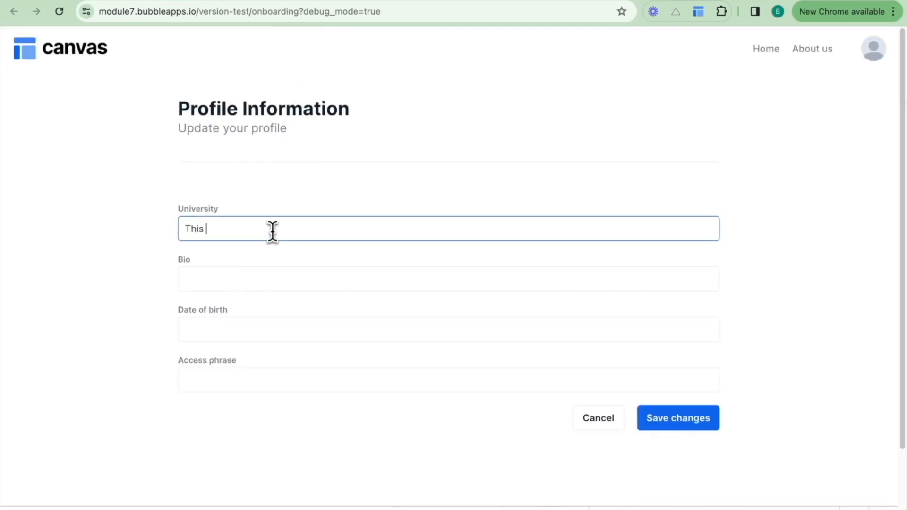
text(is my uni)
key(Tab)
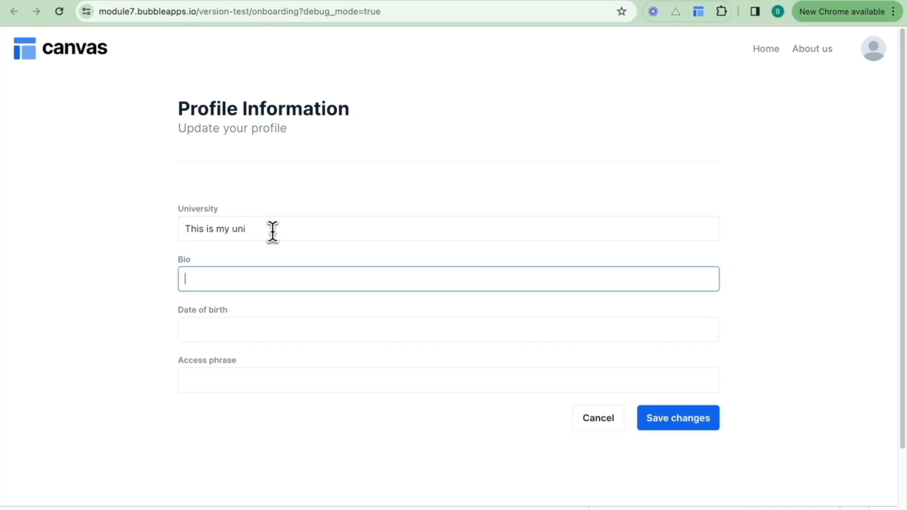
text(This is my bio)
key(Tab)
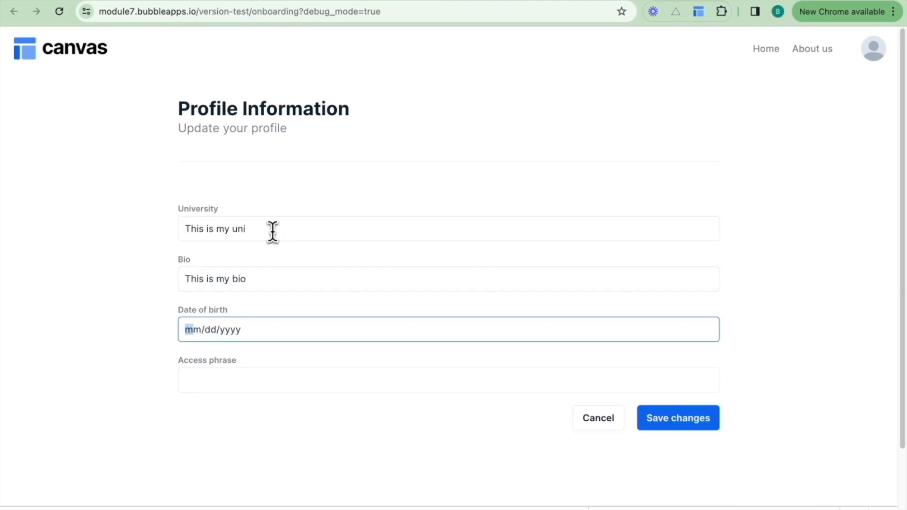
Enter a date of birth and an access phrase in the profile form, and save the changes.
text(02/03/)
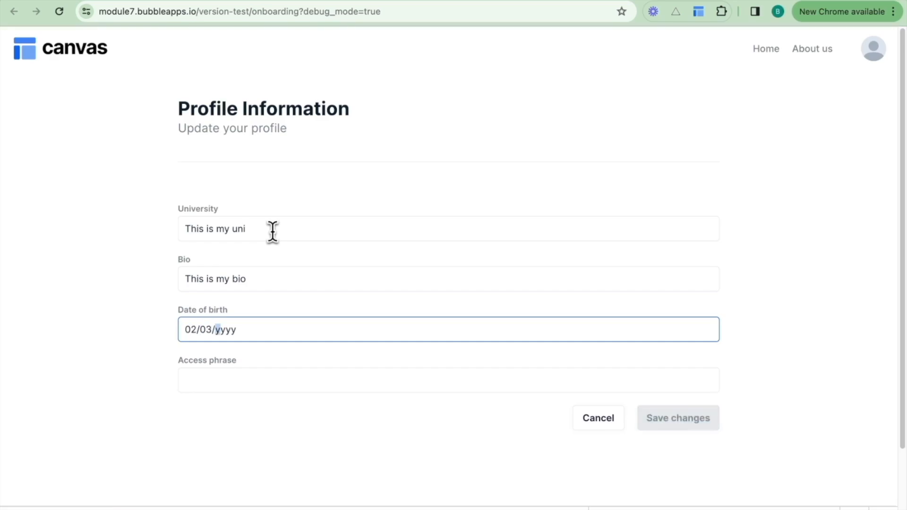
text(1990)
click(293, 378)
text(Dummy)
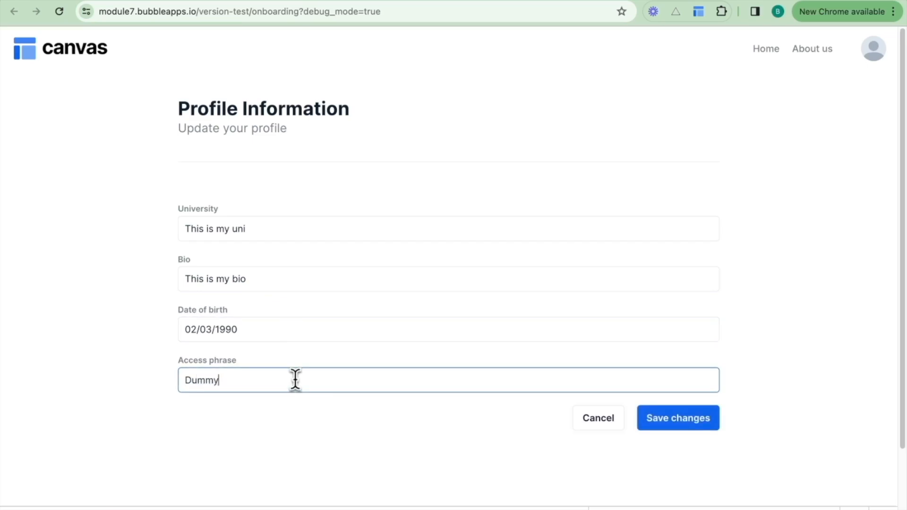
click(676, 424)
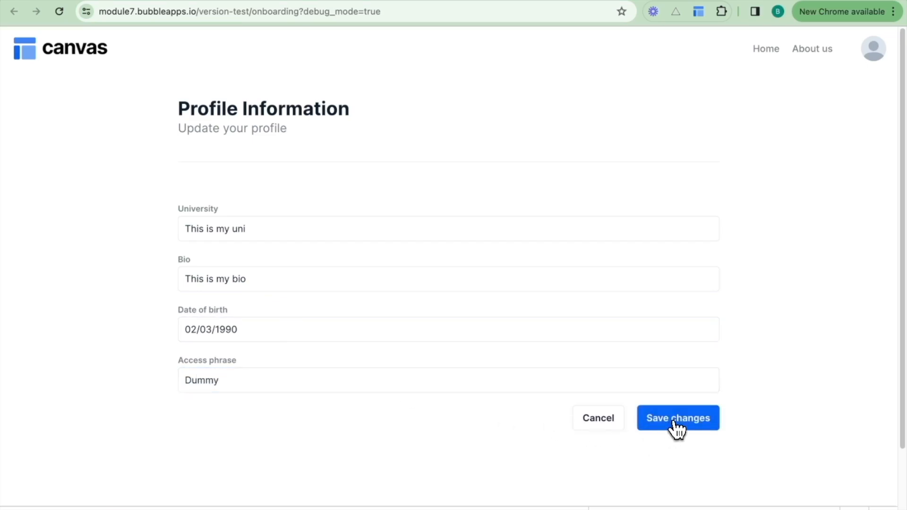
Return to the Bubble editor and open the test user's database entry from the All Users app data.
click(101, 1)
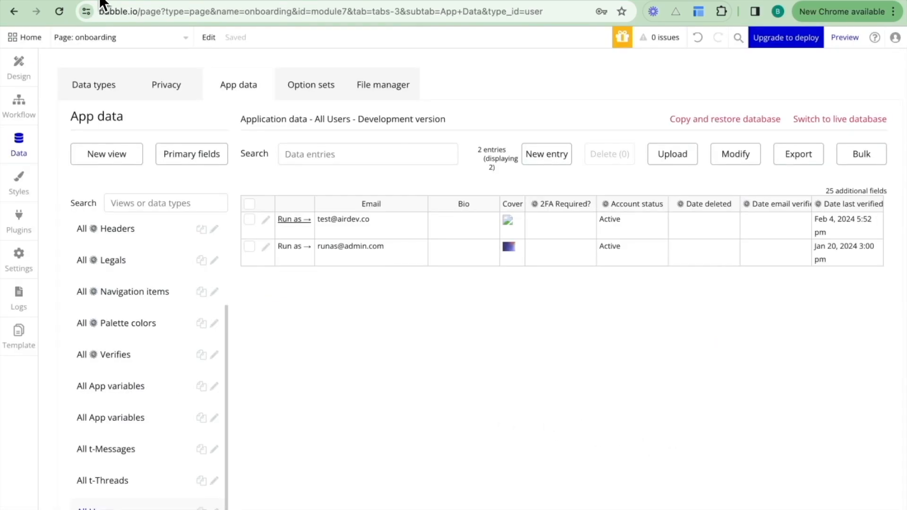
click(18, 124)
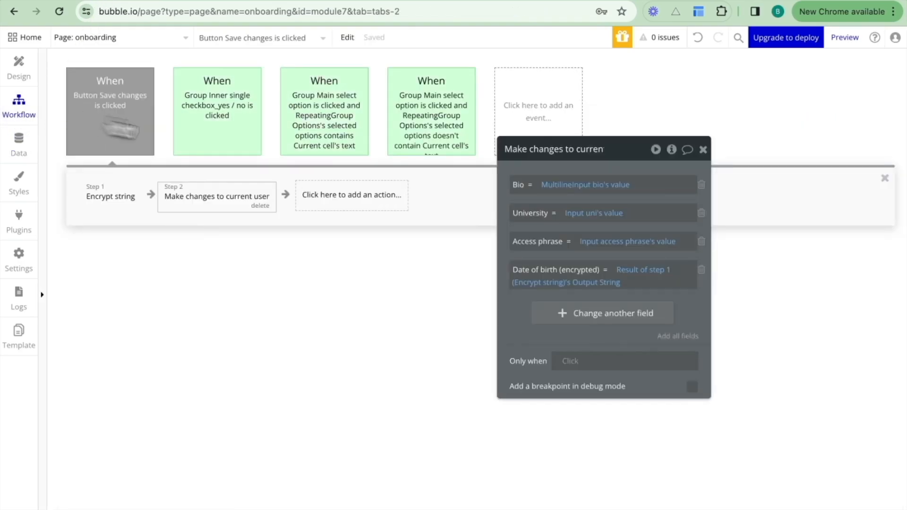
click(366, 206)
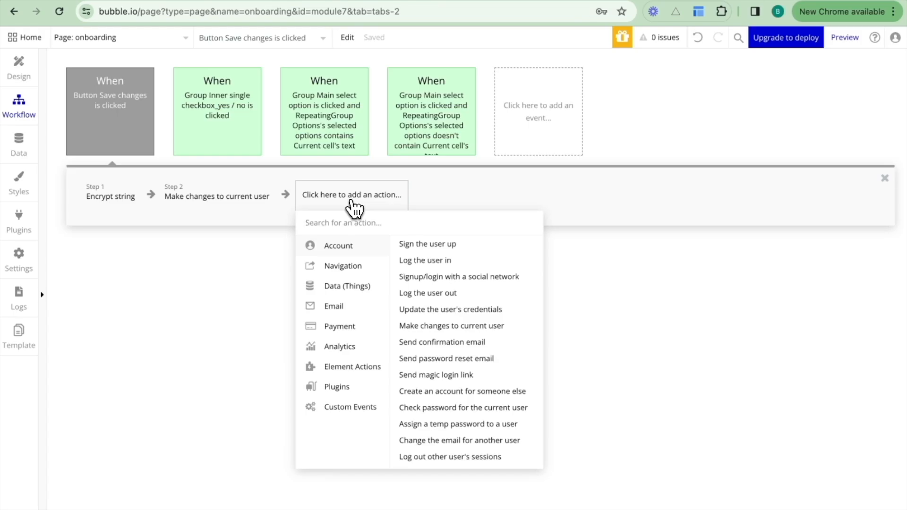
click(21, 144)
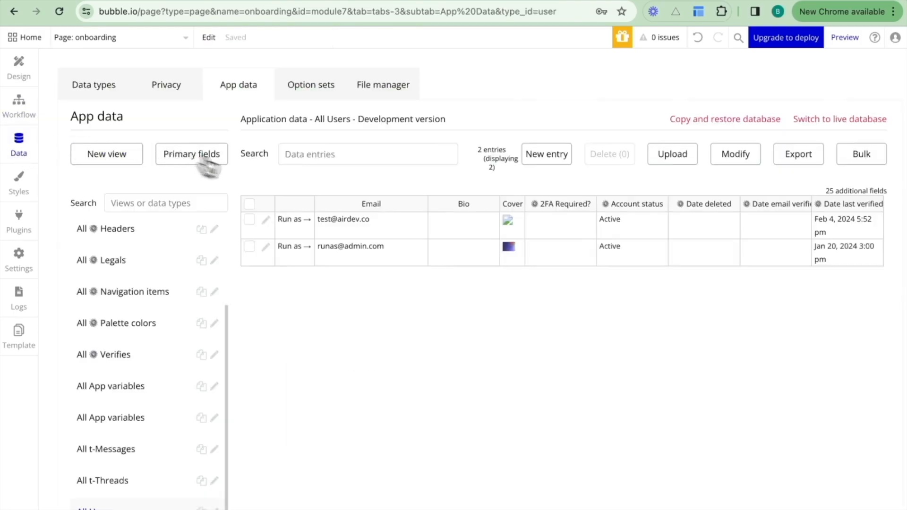
click(264, 221)
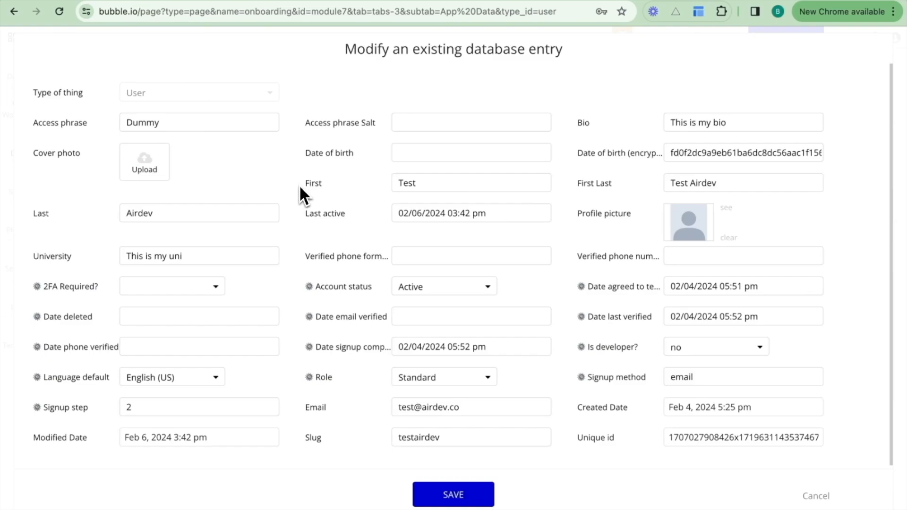
Examine the University, Bio and Date of birth (encrypted) values in the user's entry.
click(228, 255)
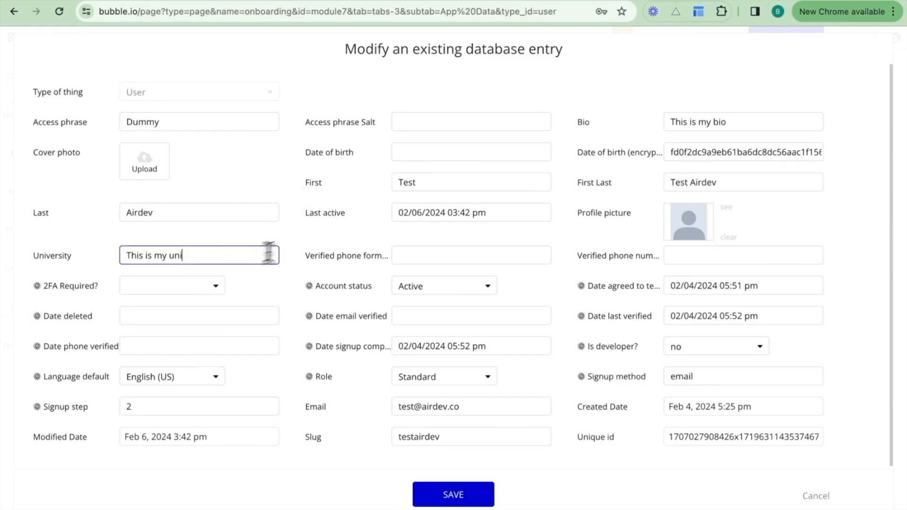
click(704, 119)
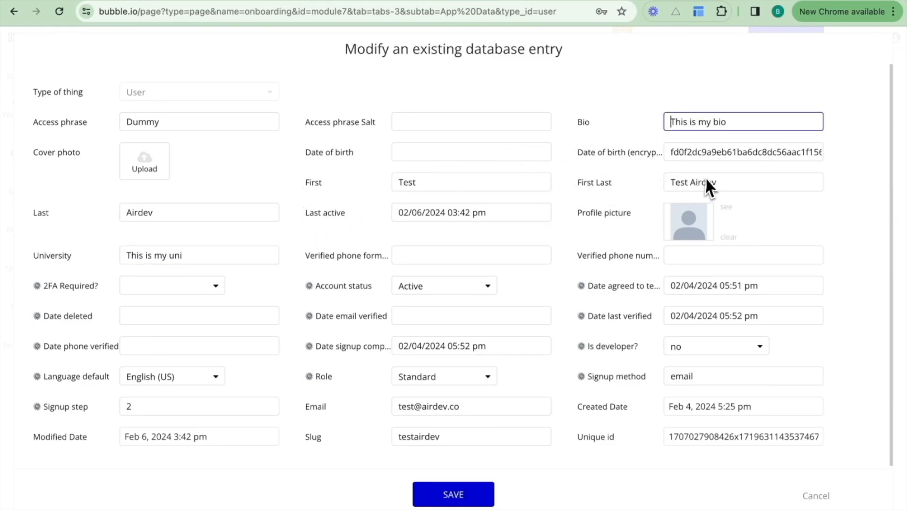
double_click(668, 152)
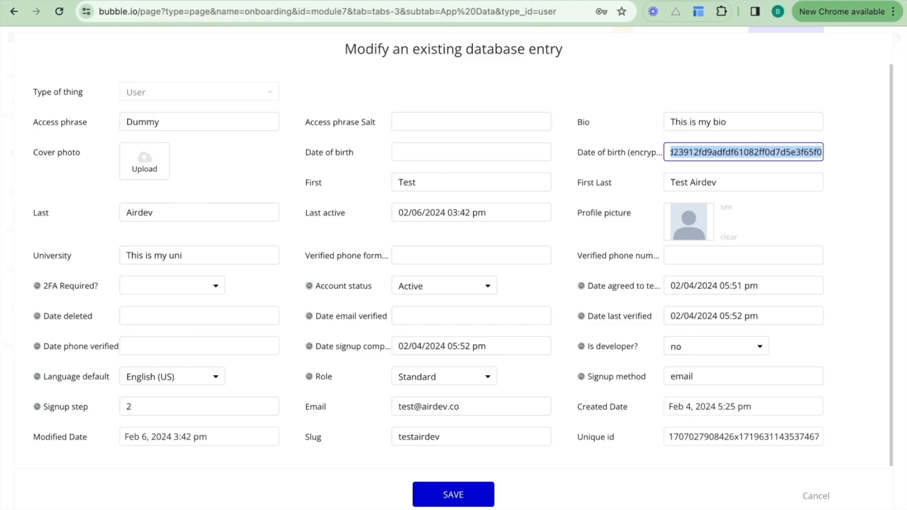
click(849, 192)
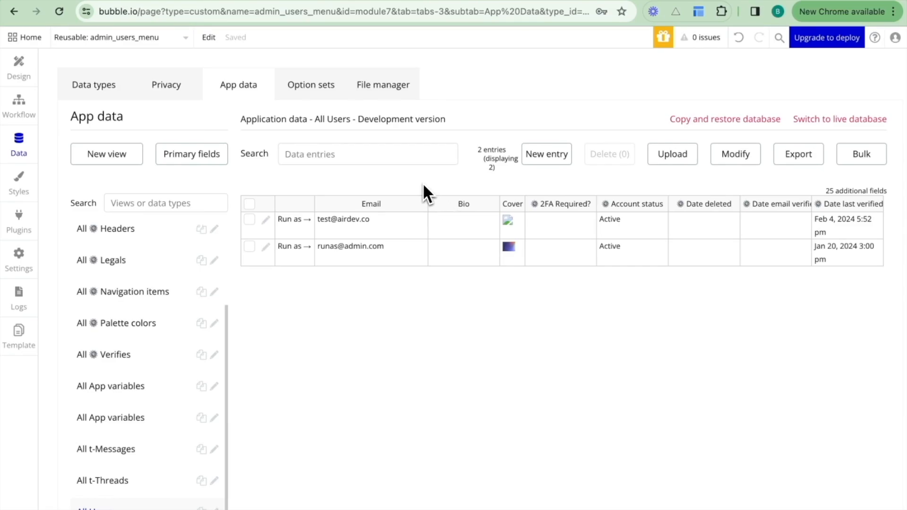
Open the admin_users_menu reusable element in the design view.
click(146, 41)
text(use)
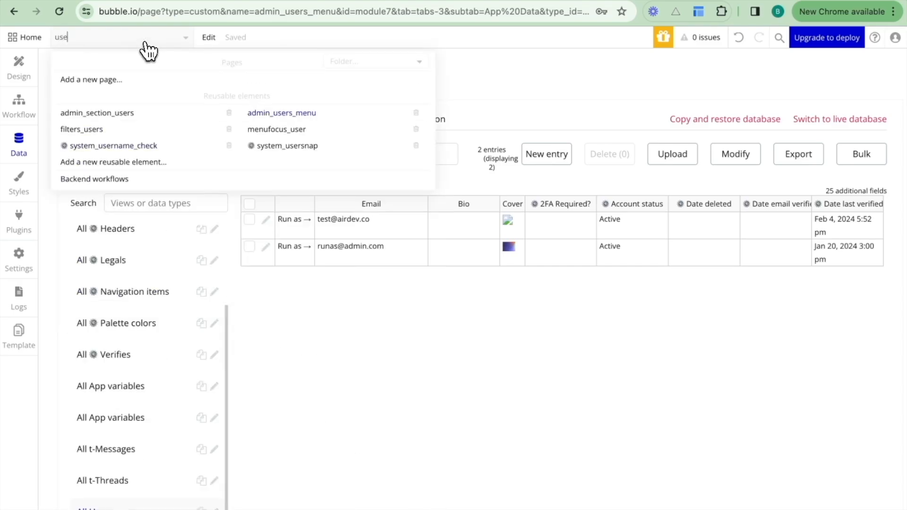
click(209, 38)
click(145, 40)
click(30, 67)
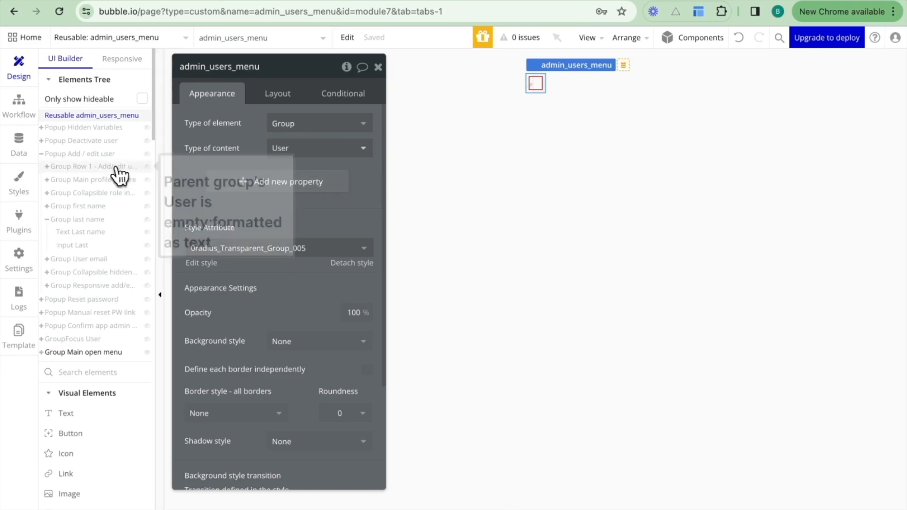
Show GroupFocus User and Popup Add / edit user on the canvas, and open the properties of the popup's Input Last.
click(81, 339)
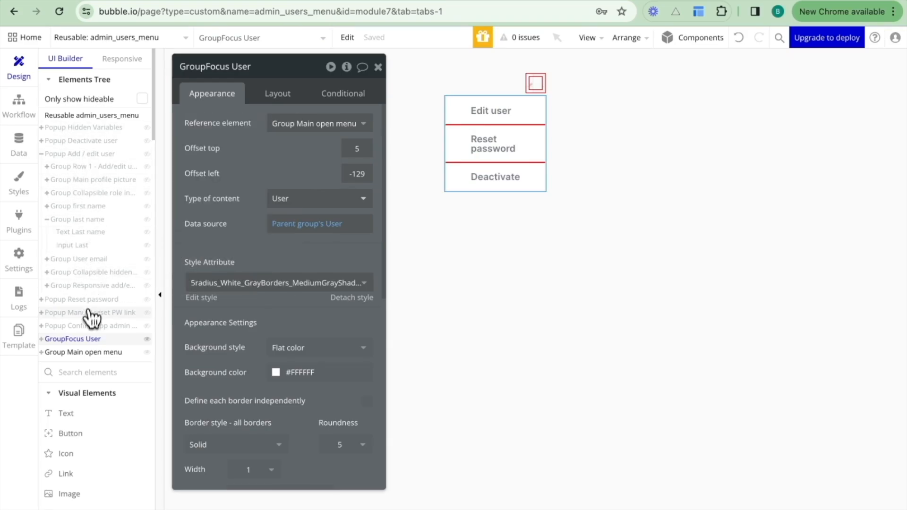
click(92, 154)
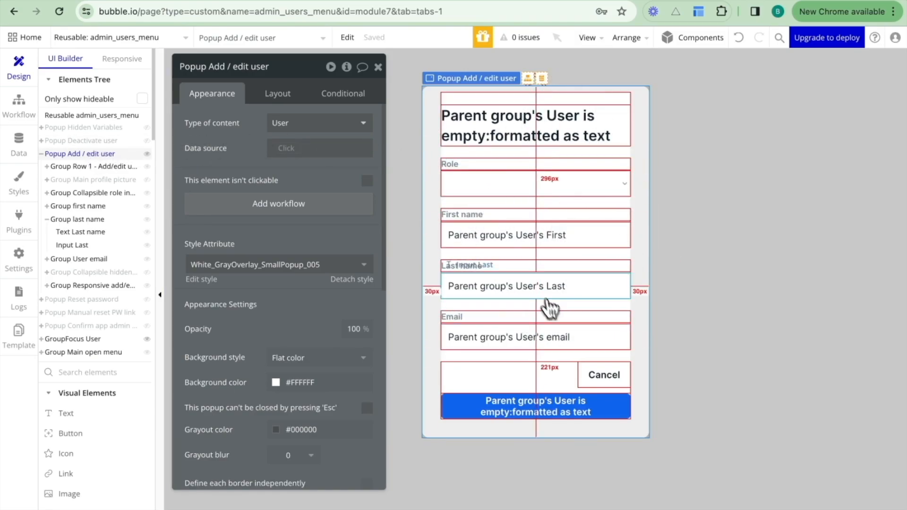
click(512, 287)
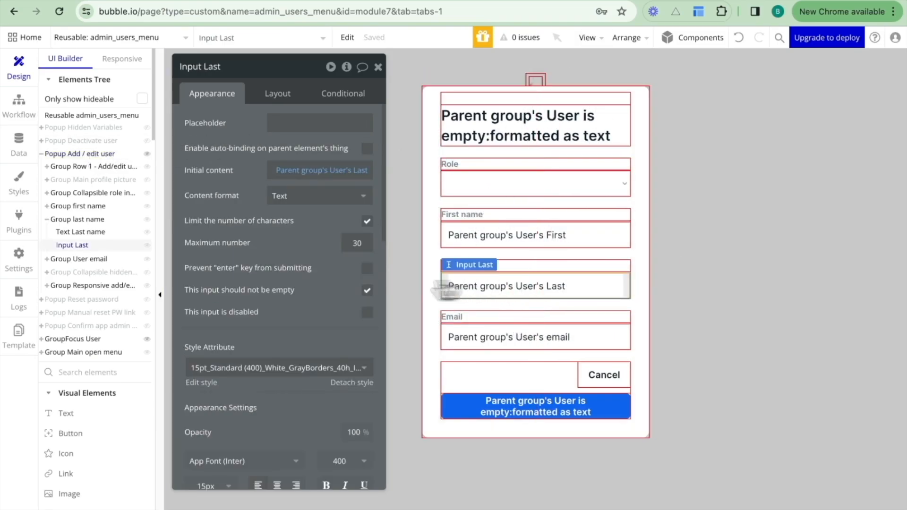
Set the type of content of Group last name to text and clear its data source.
scroll(297, 290, down, 10)
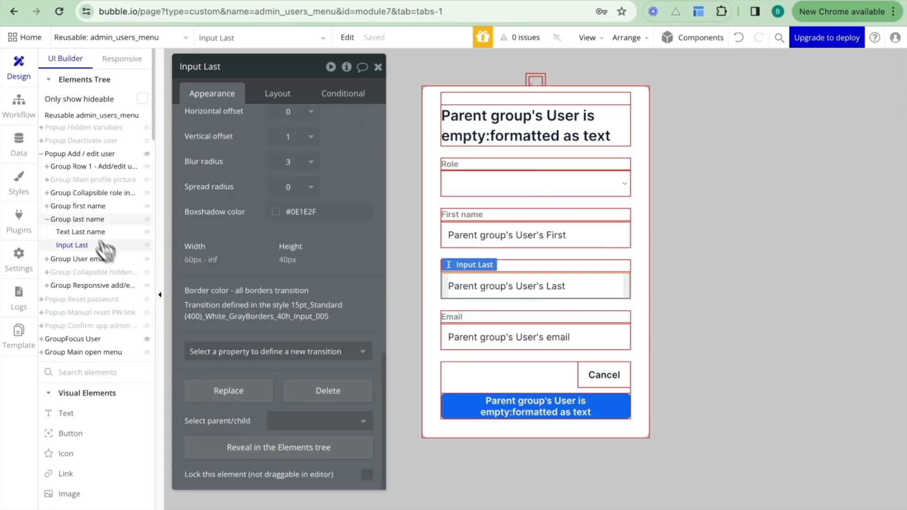
click(85, 220)
scroll(203, 186, up, 5)
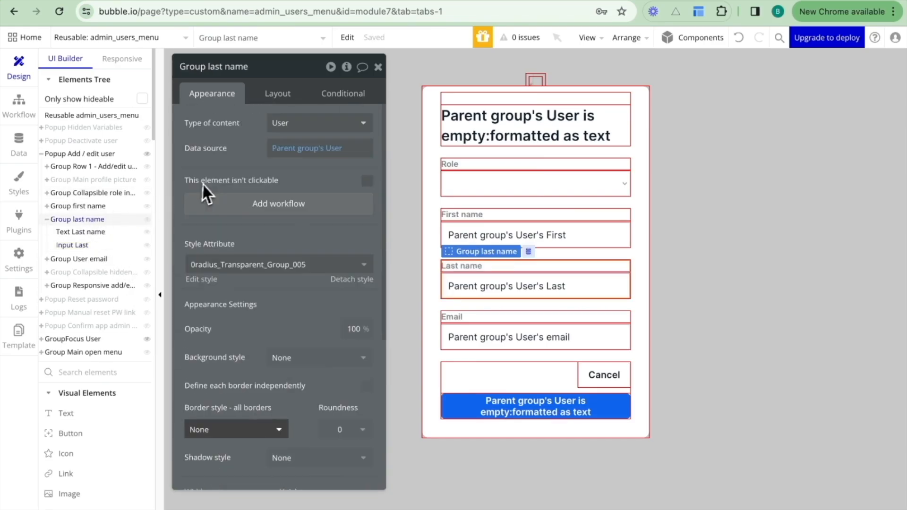
click(305, 125)
text(text)
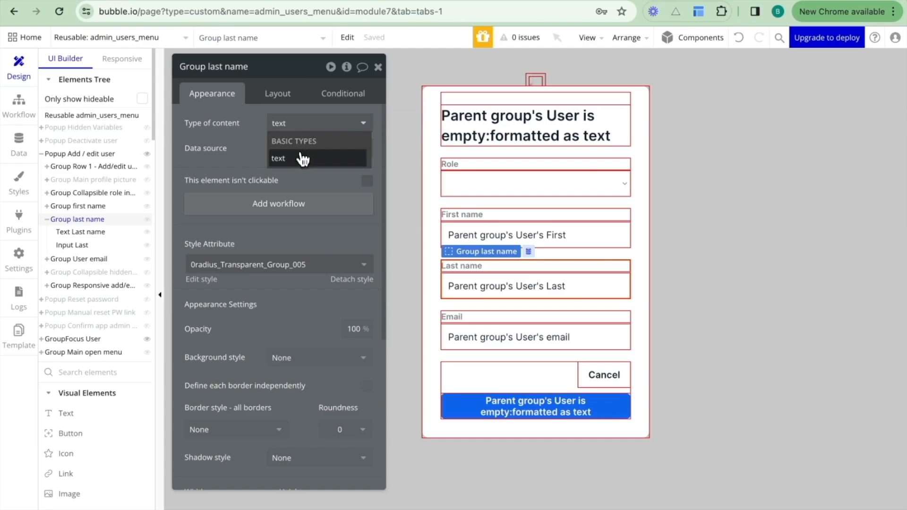
click(299, 157)
right_click(298, 163)
click(366, 159)
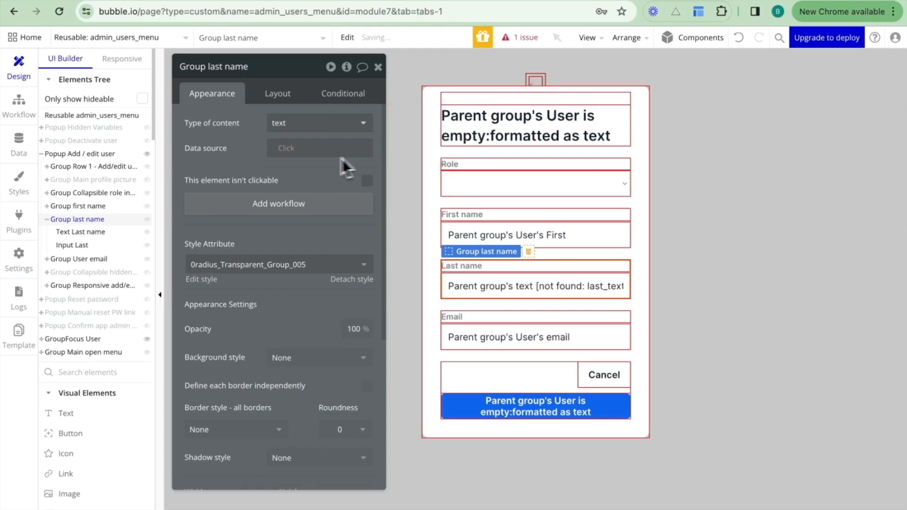
Set the initial content of Input Last to Parent group's text.
click(481, 287)
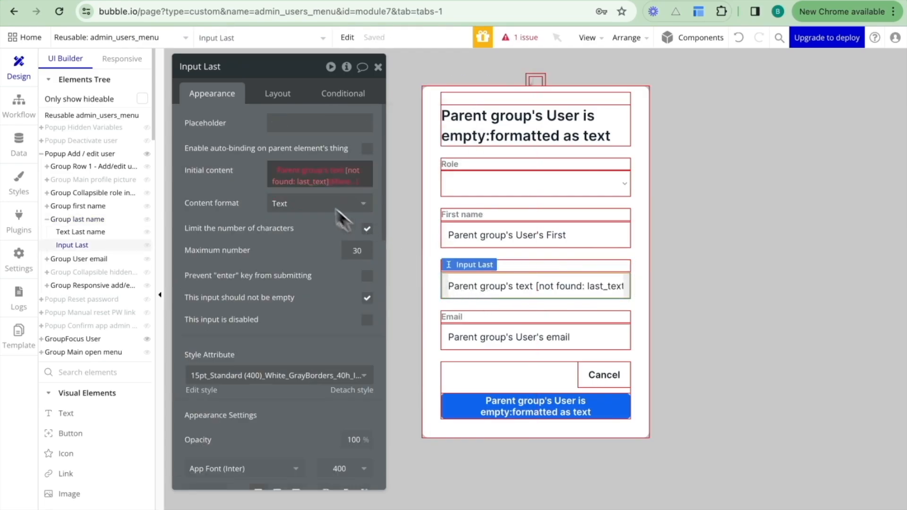
click(276, 171)
click(268, 174)
click(248, 170)
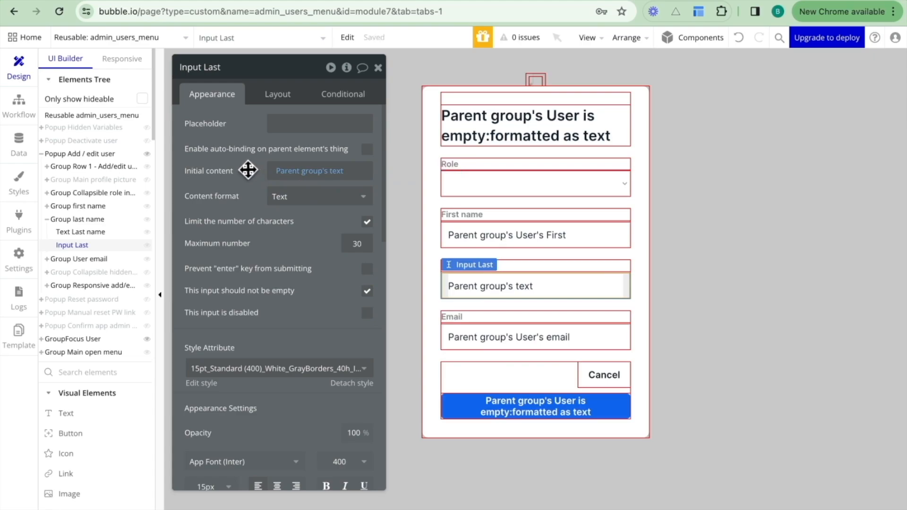
Rename the last name input as Input decrypt and its parent group as Group date of birth.
click(247, 67)
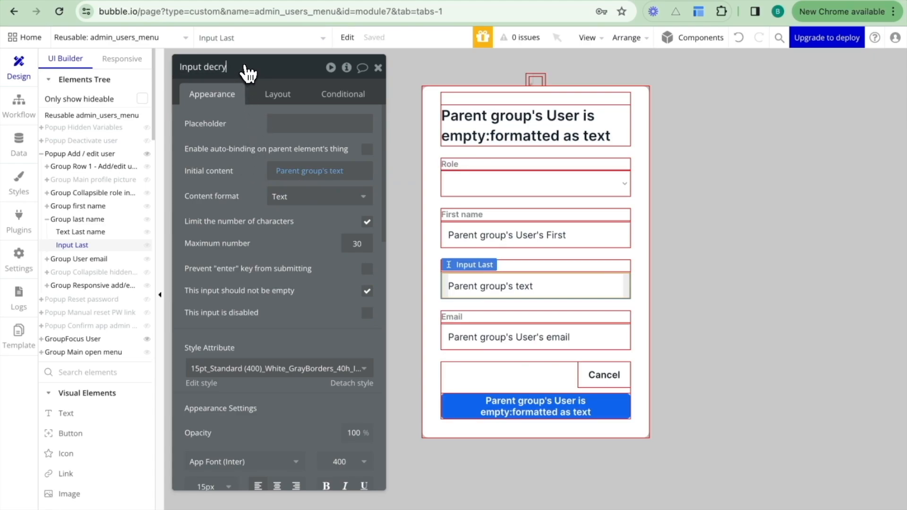
text(decrypt)
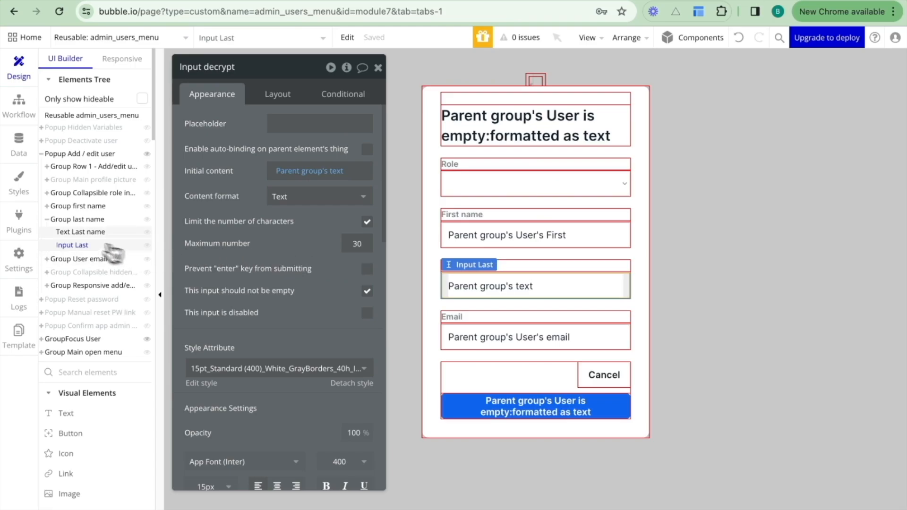
click(78, 220)
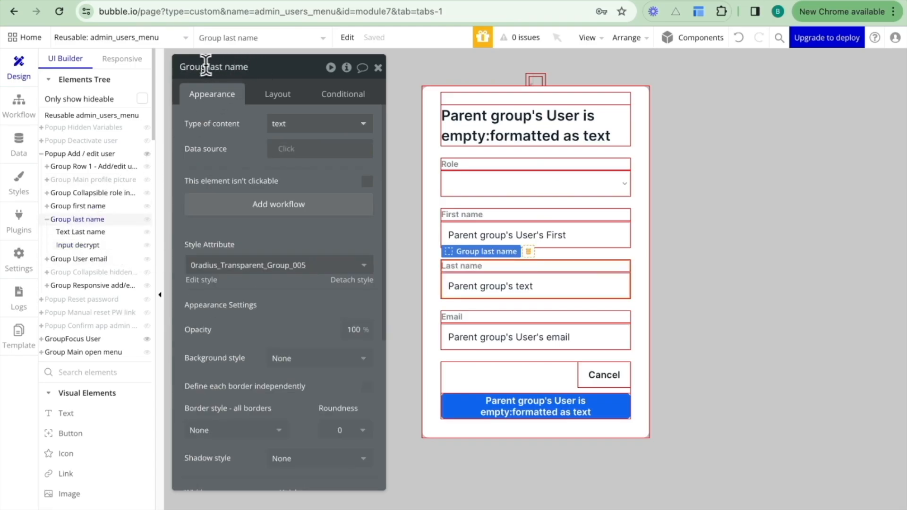
drag(249, 67, 206, 65)
text(date)
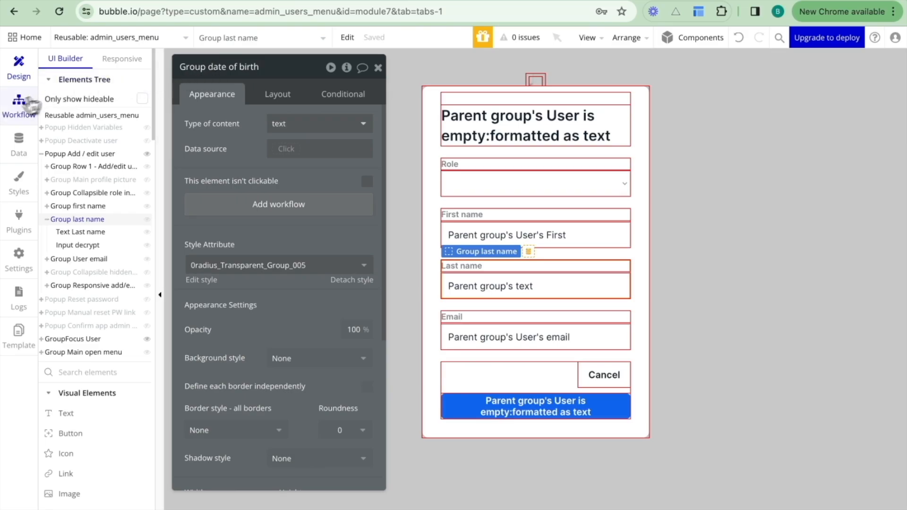
Open the workflow of the Edit user button inside GroupFocus User.
click(14, 113)
click(18, 71)
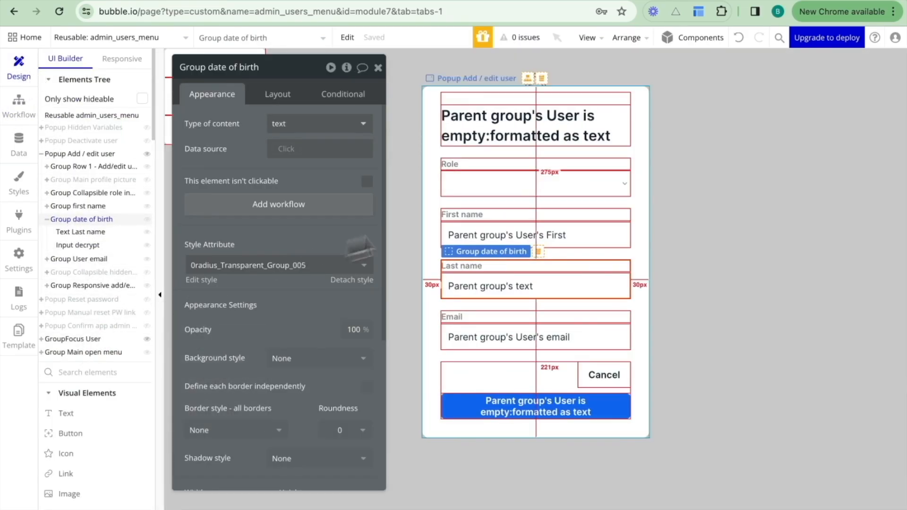
click(41, 340)
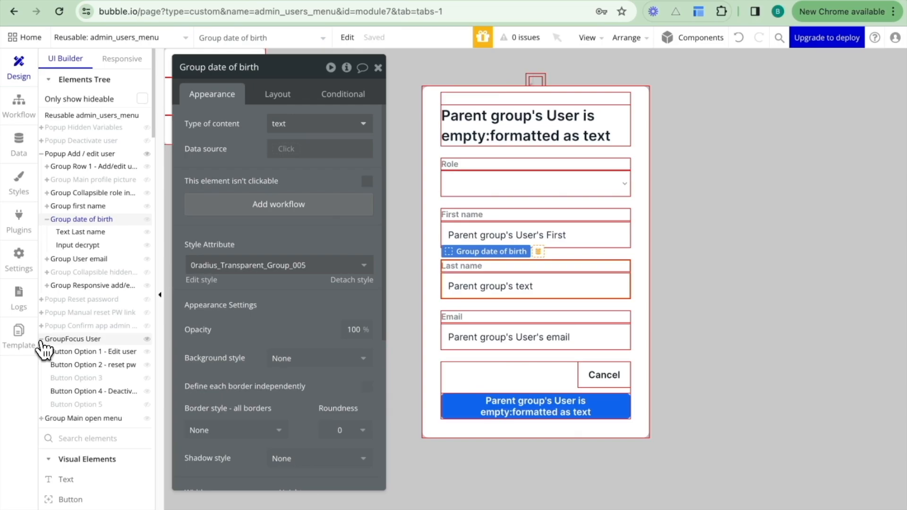
click(71, 352)
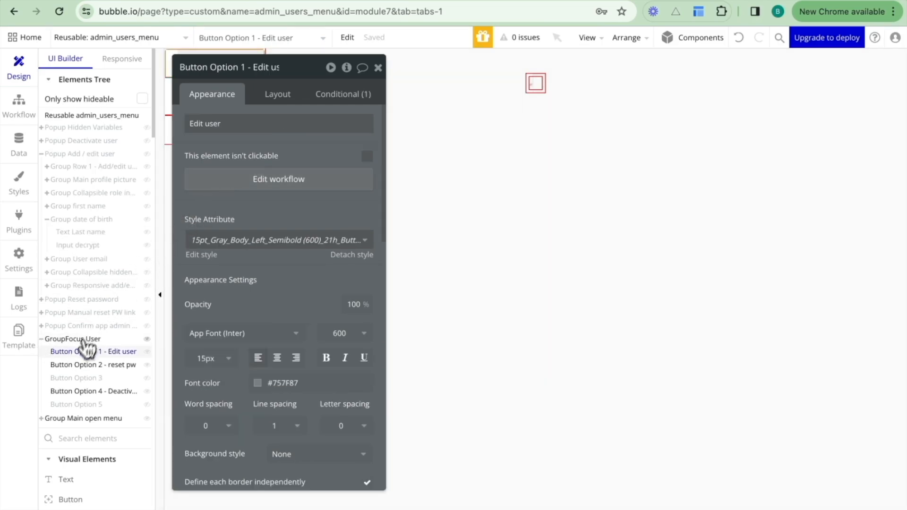
drag(204, 153, 354, 167)
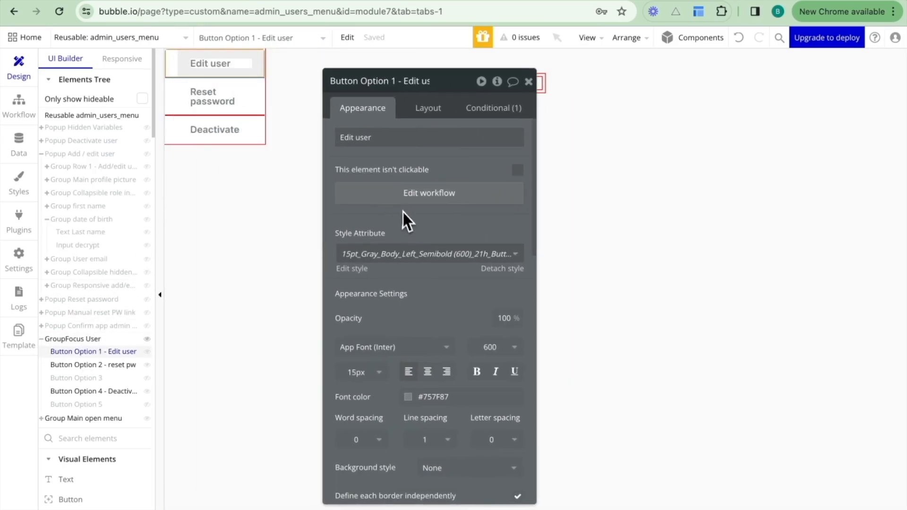
click(409, 198)
drag(380, 150, 460, 141)
scroll(222, 225, down, 3)
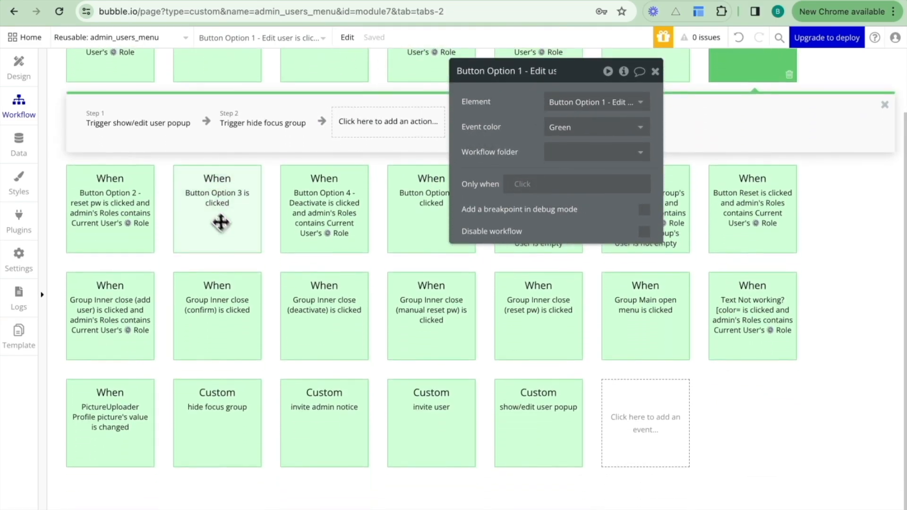
Open the show/edit user popup custom event from the workflow's first trigger action.
click(153, 127)
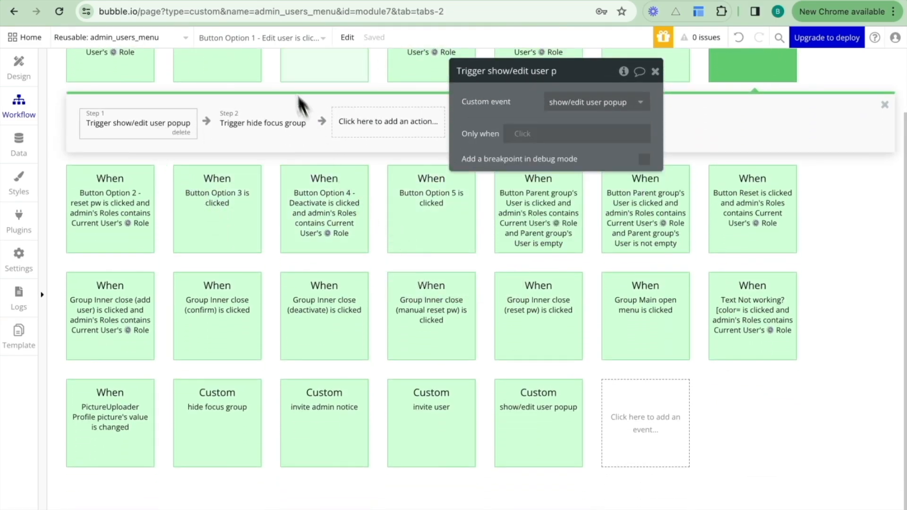
right_click(152, 124)
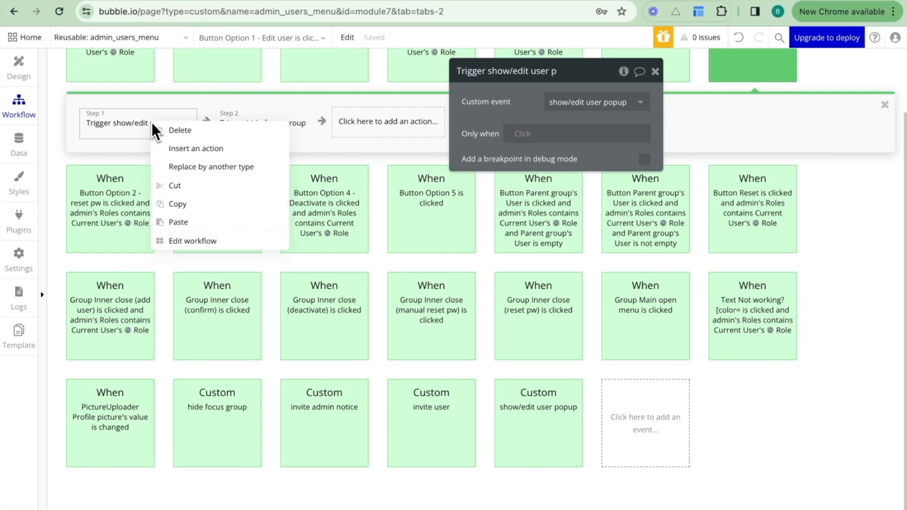
click(177, 240)
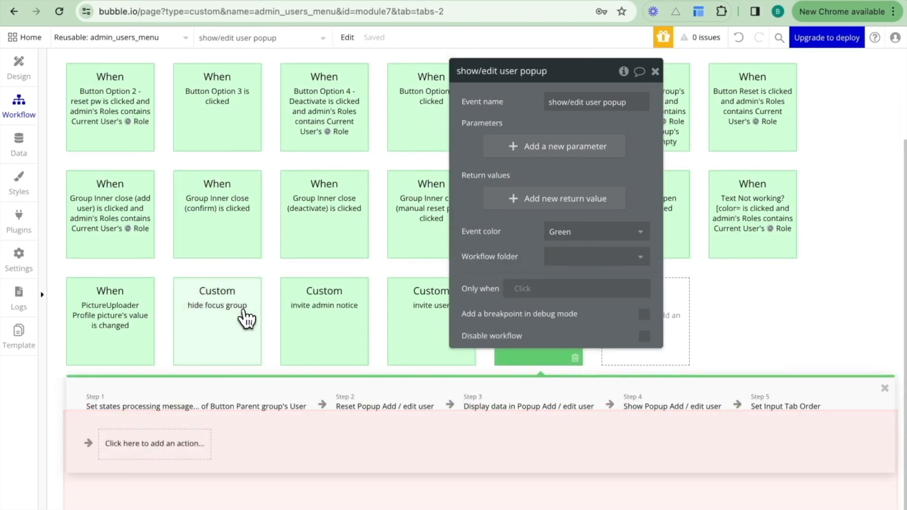
Insert a Display data in a group/popup action right after Display data in Popup Add / edit user.
click(518, 406)
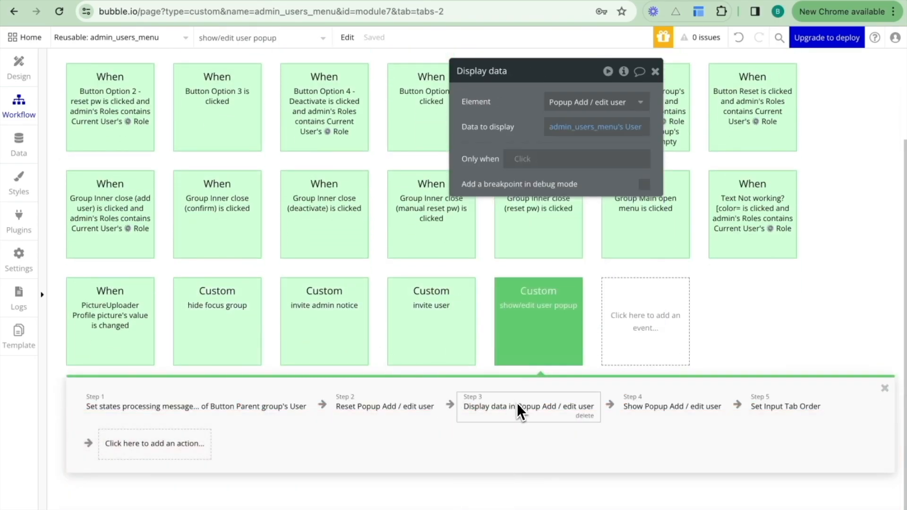
click(609, 405)
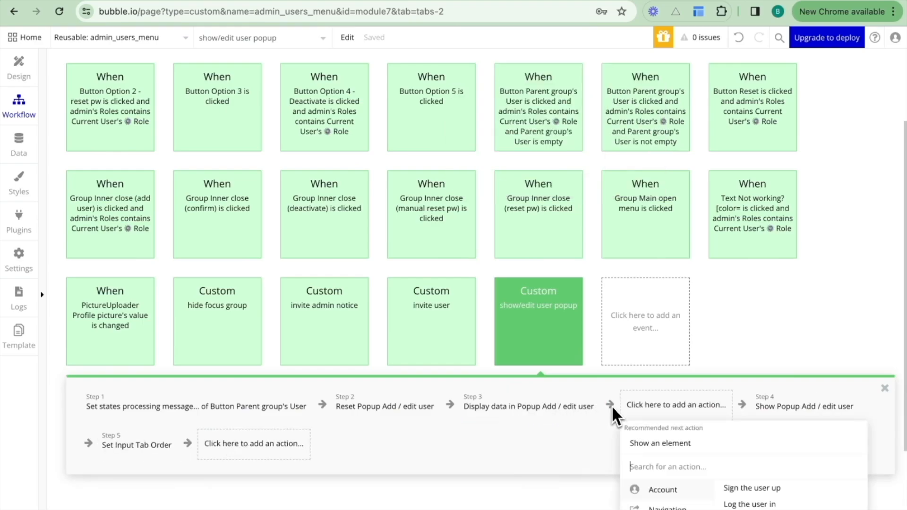
text(displ)
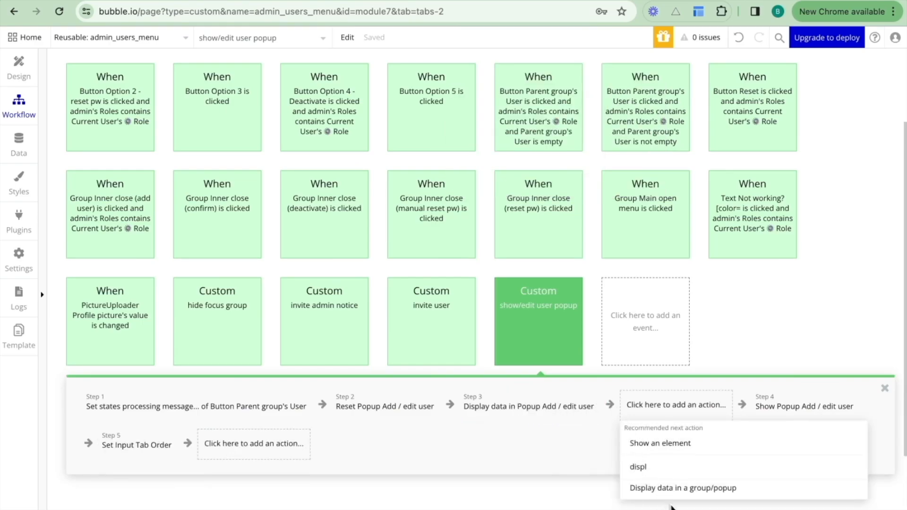
click(682, 488)
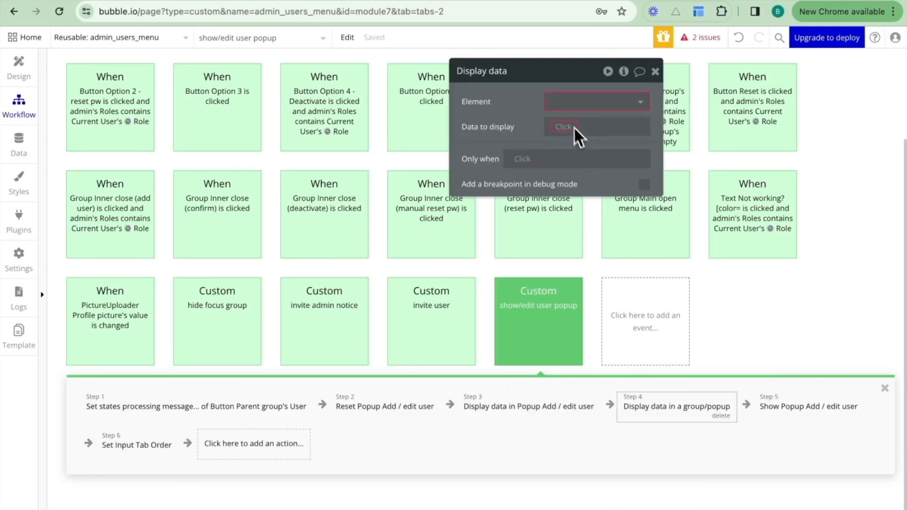
Insert a Decrypt string action between the two Display data actions.
click(610, 405)
text(decrypt)
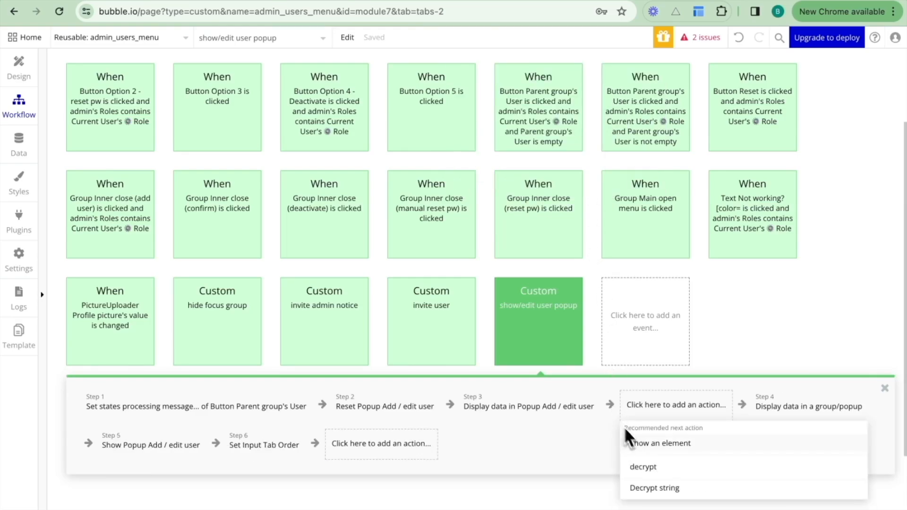
click(656, 488)
Set the Decrypt string action's input string to admin_users_menu's User's Date of birth (encrypted).
click(555, 103)
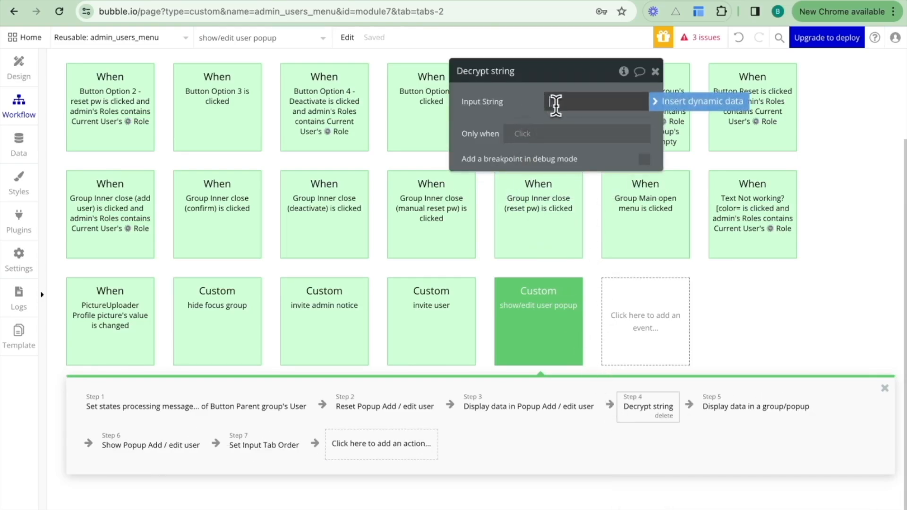
click(684, 101)
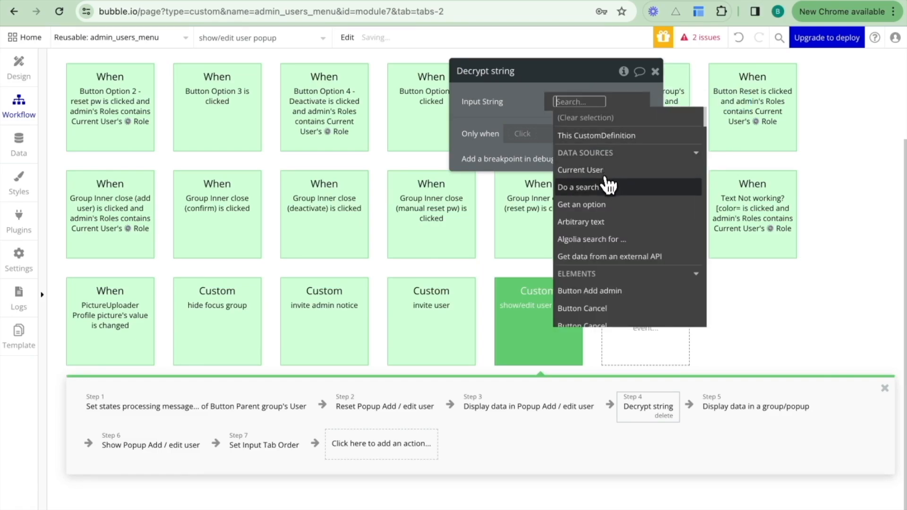
text(admin)
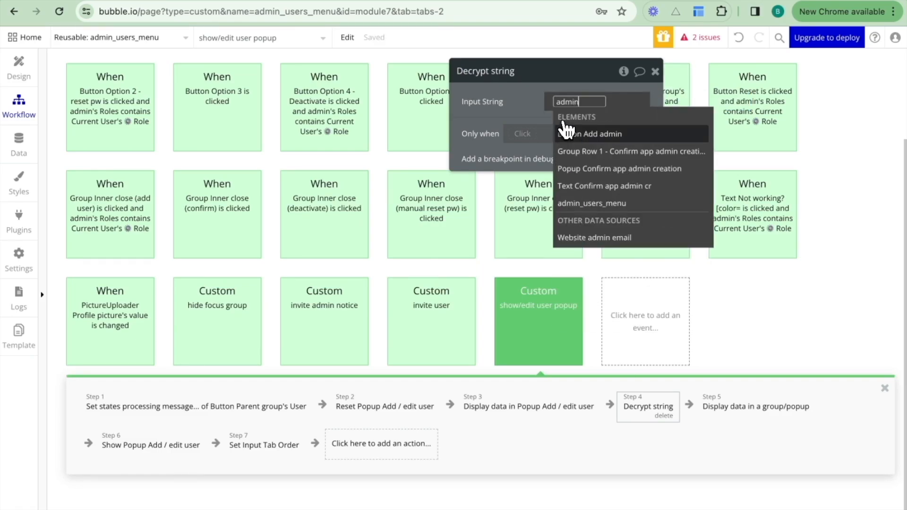
click(607, 203)
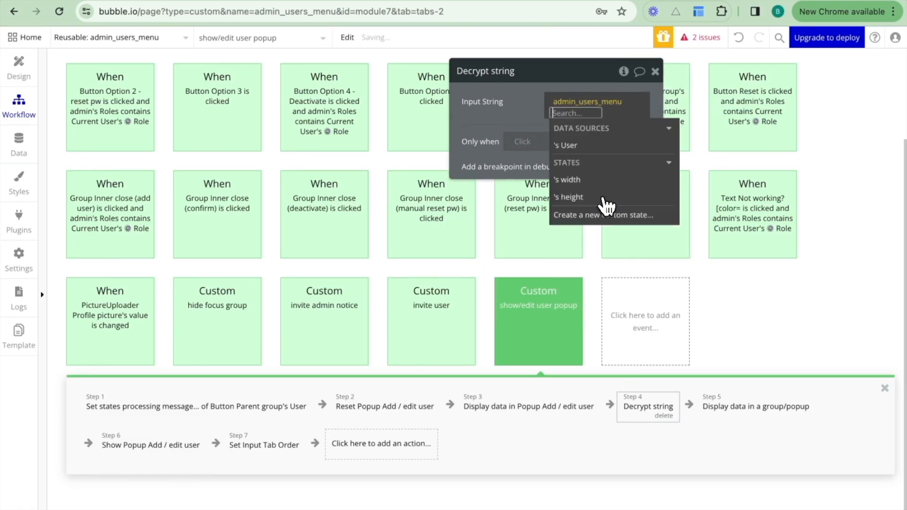
click(600, 148)
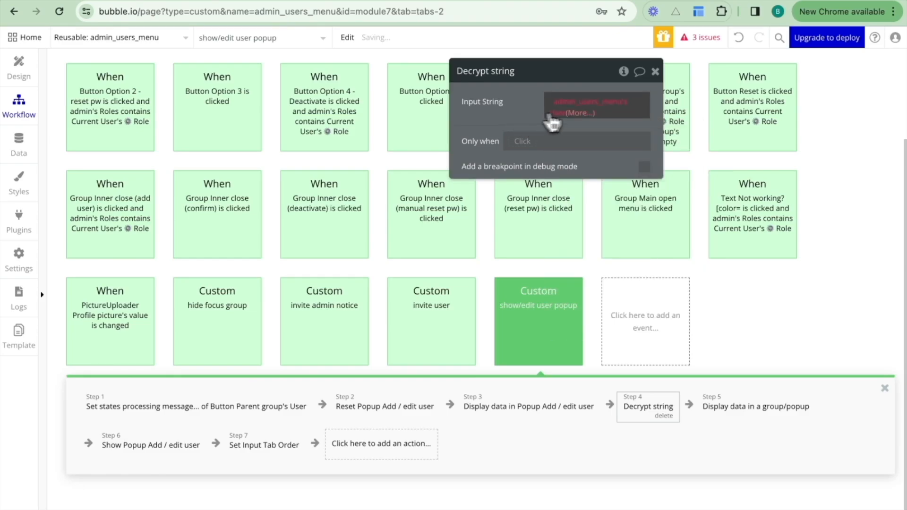
click(577, 113)
text(da)
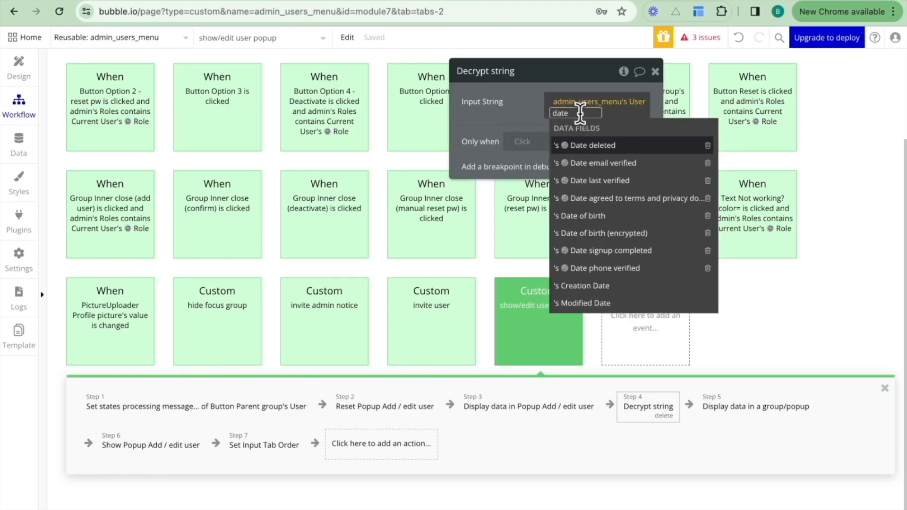
text(te)
click(600, 233)
click(514, 129)
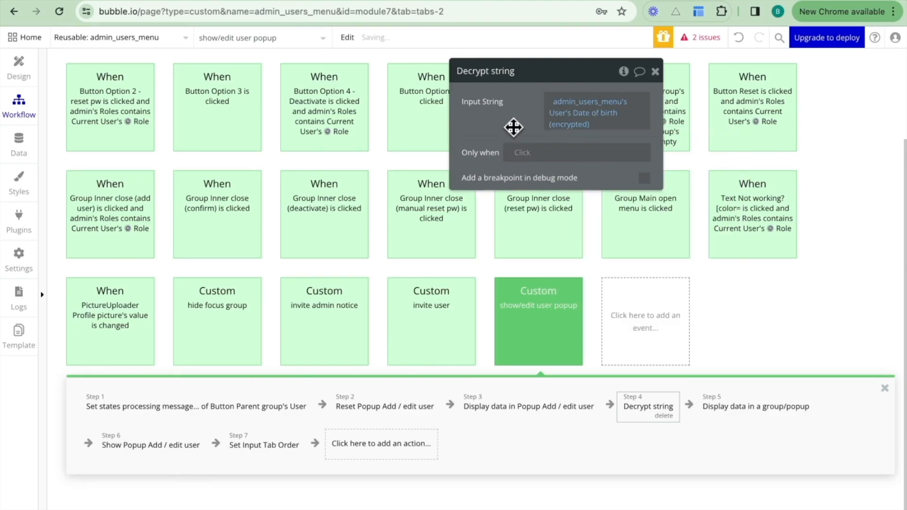
Configure the new Display data action to show Result of step 4 (Decrypt string)'s Output String in Group date of birth.
click(714, 404)
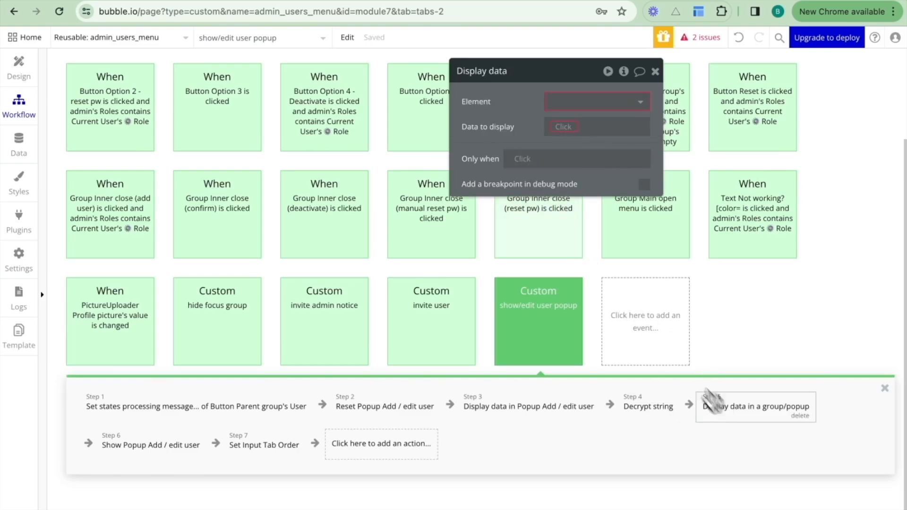
click(558, 102)
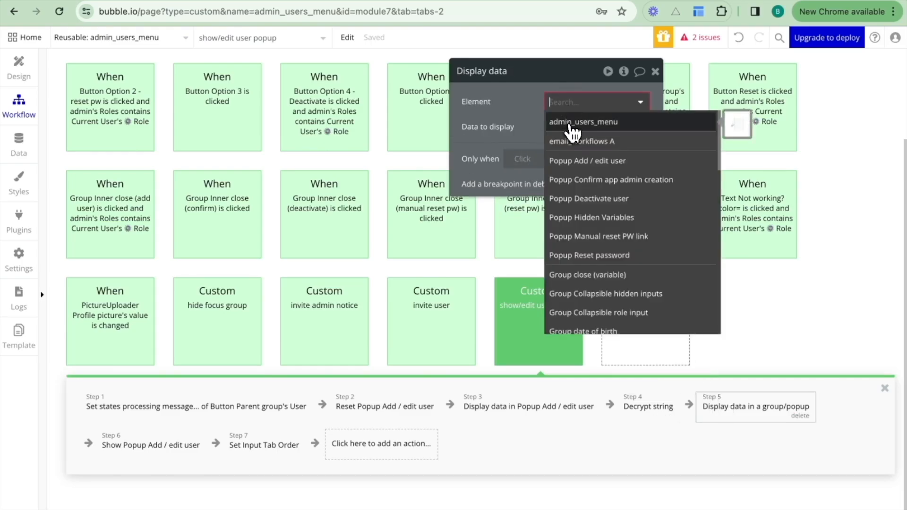
text(date)
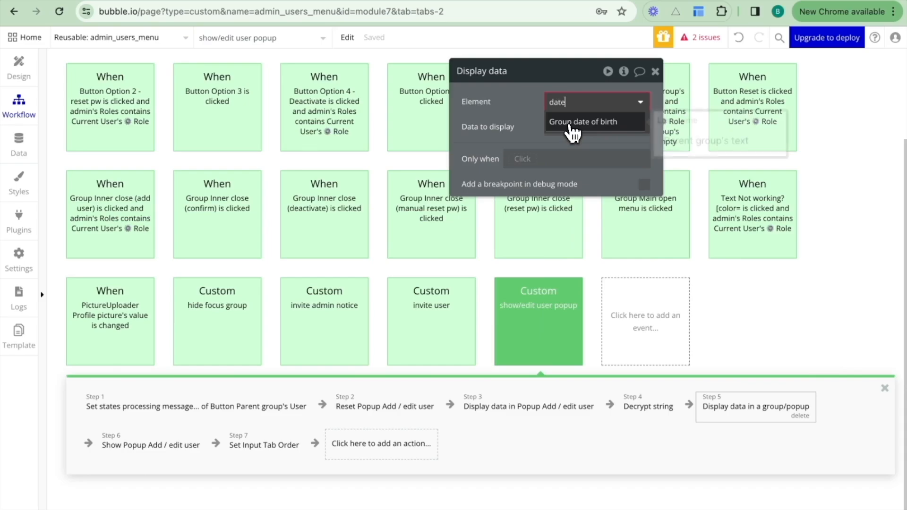
click(575, 123)
click(601, 132)
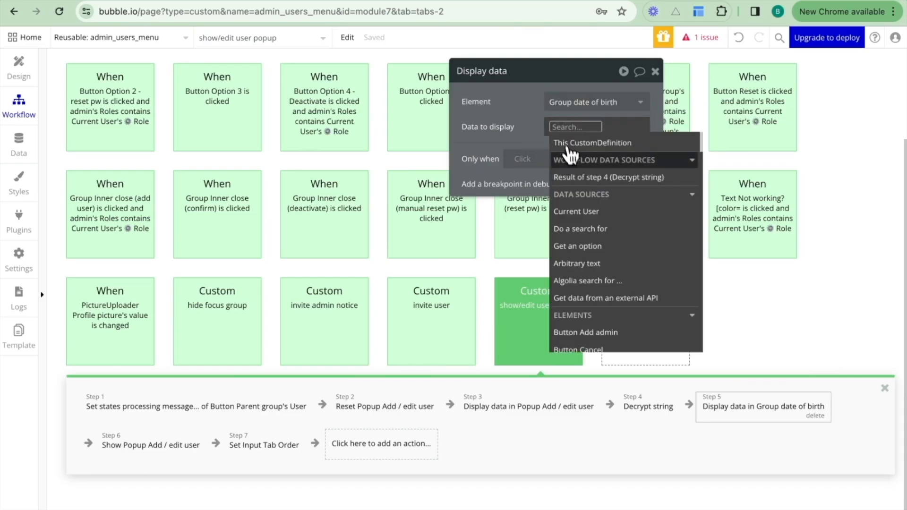
click(581, 179)
click(599, 170)
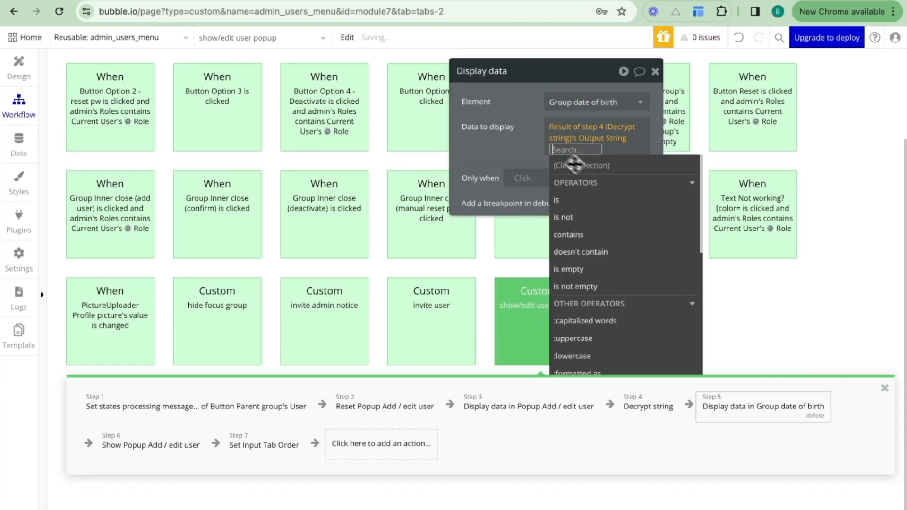
Switch to the running admin portal, refresh the Users page and open the Standard-role user for editing.
click(530, 142)
click(19, 73)
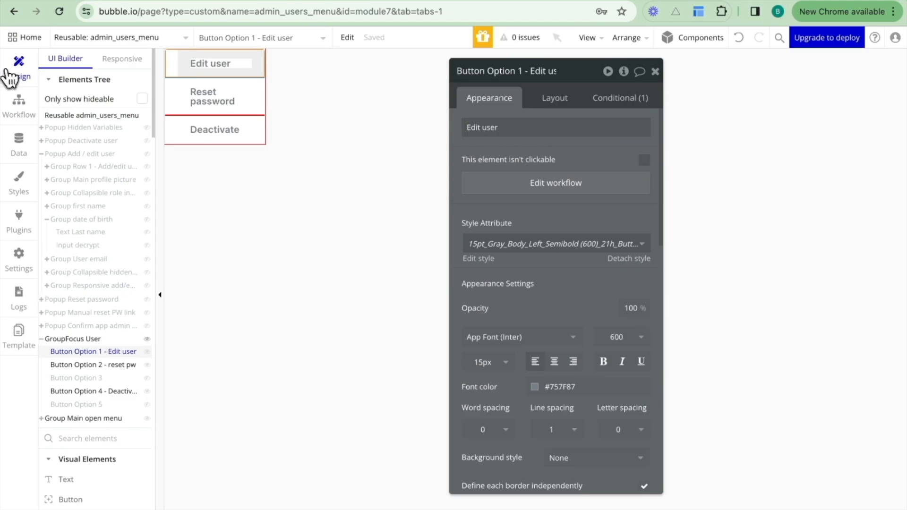
click(262, 1)
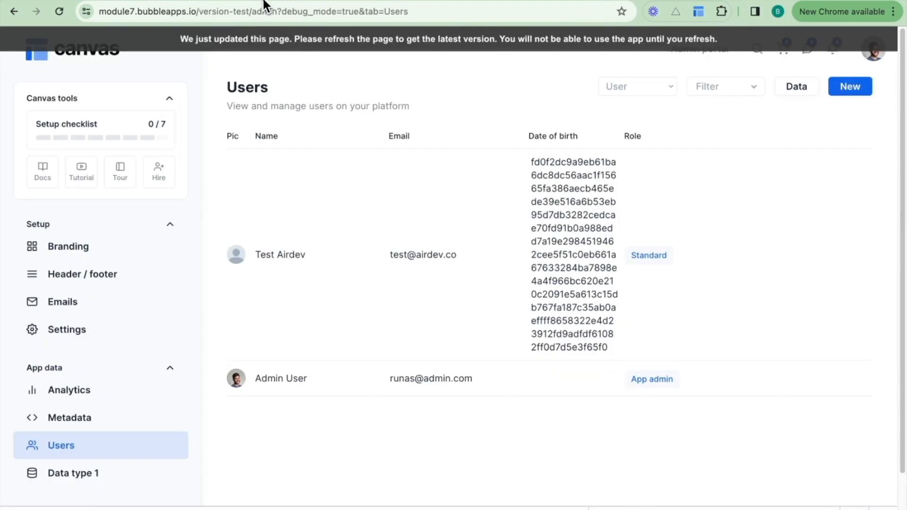
click(281, 39)
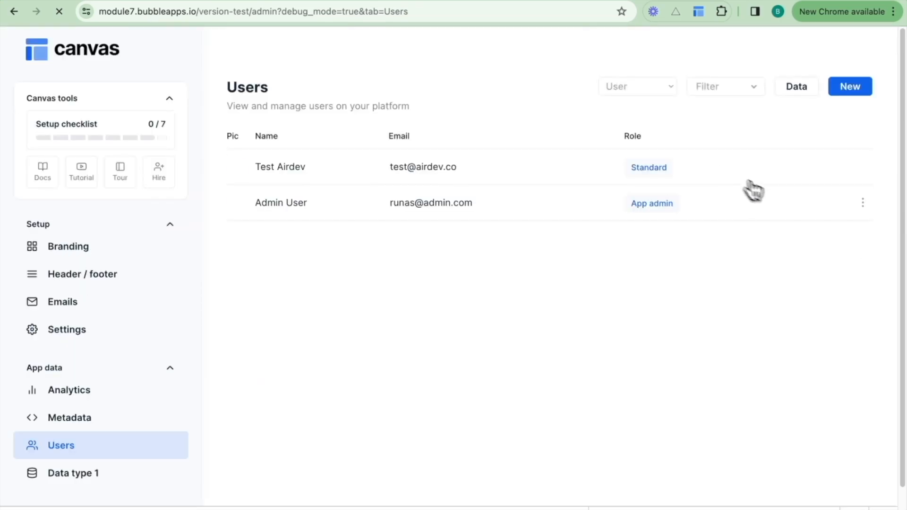
click(862, 168)
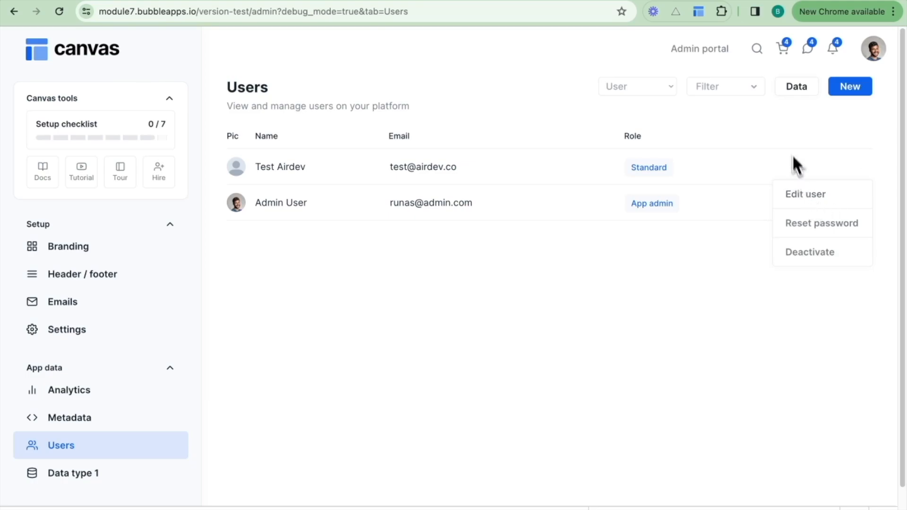
click(804, 194)
Check the decrypted date of birth and its field label in the Edit user popup, and cancel without saving.
drag(488, 277, 409, 274)
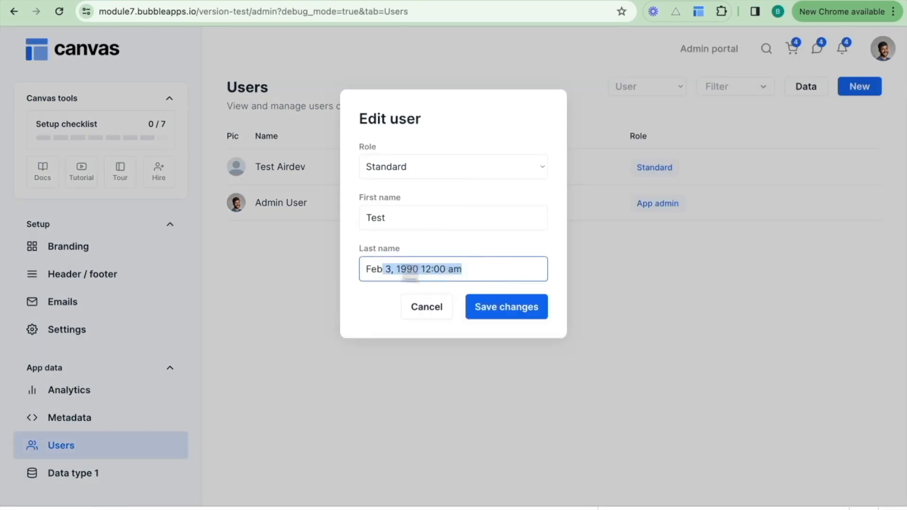
double_click(383, 248)
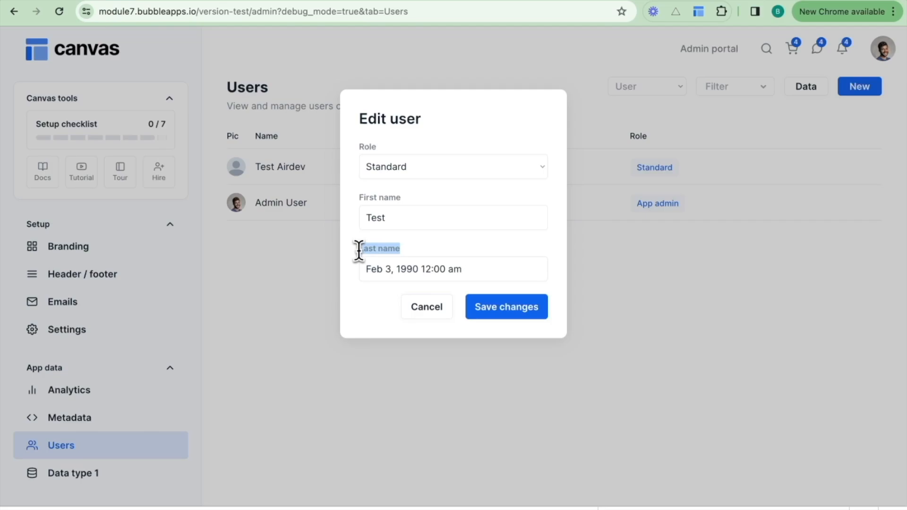
click(425, 253)
drag(369, 272, 482, 271)
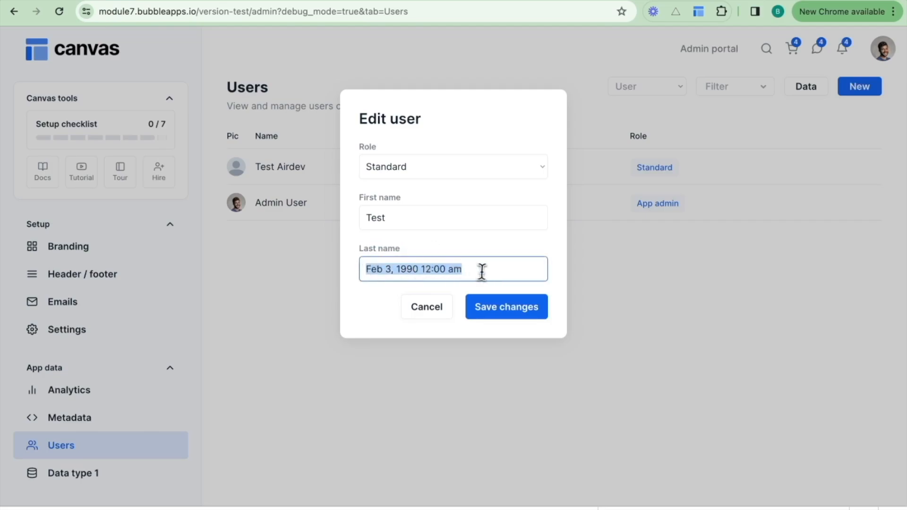
click(476, 246)
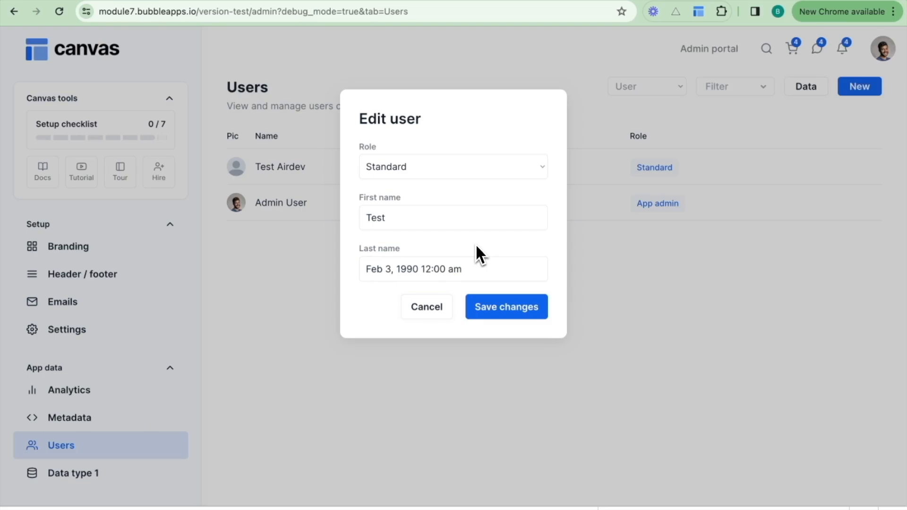
click(423, 313)
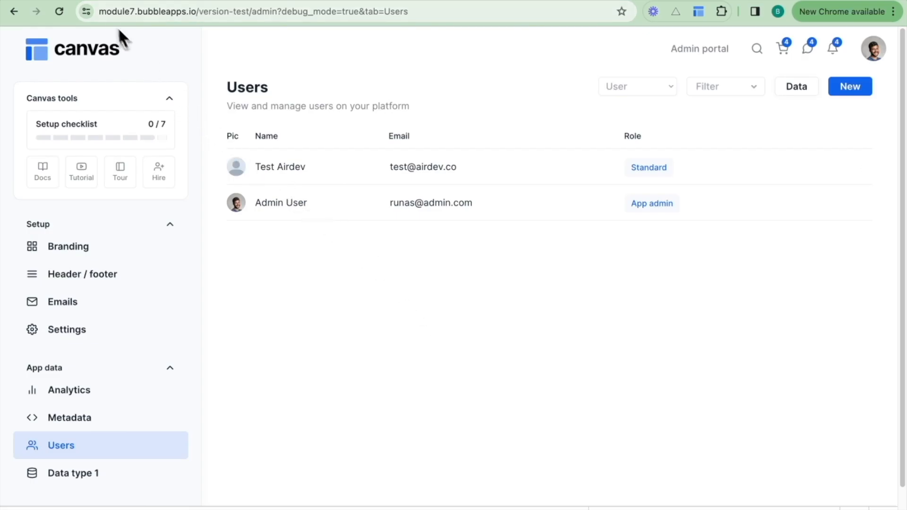
Return to the Bubble editor and open the onboarding page's workflow for Button Save changes is clicked.
click(92, 2)
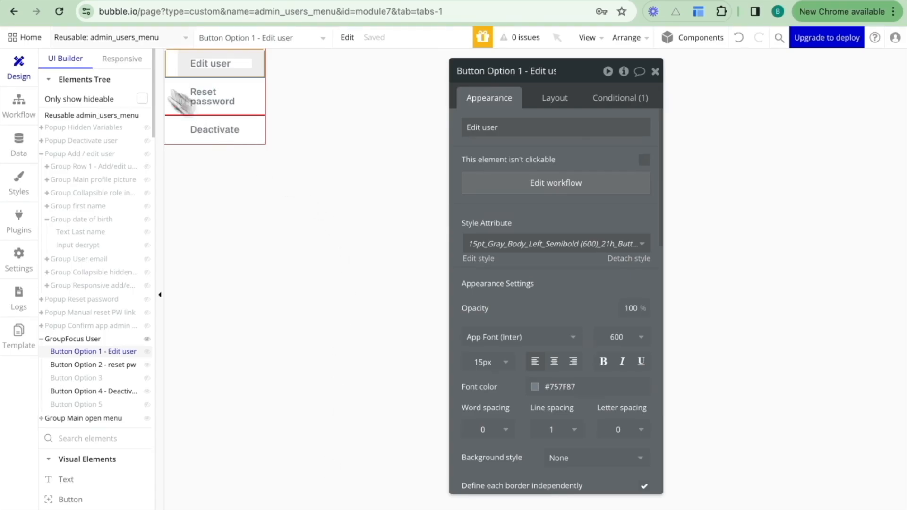
click(105, 39)
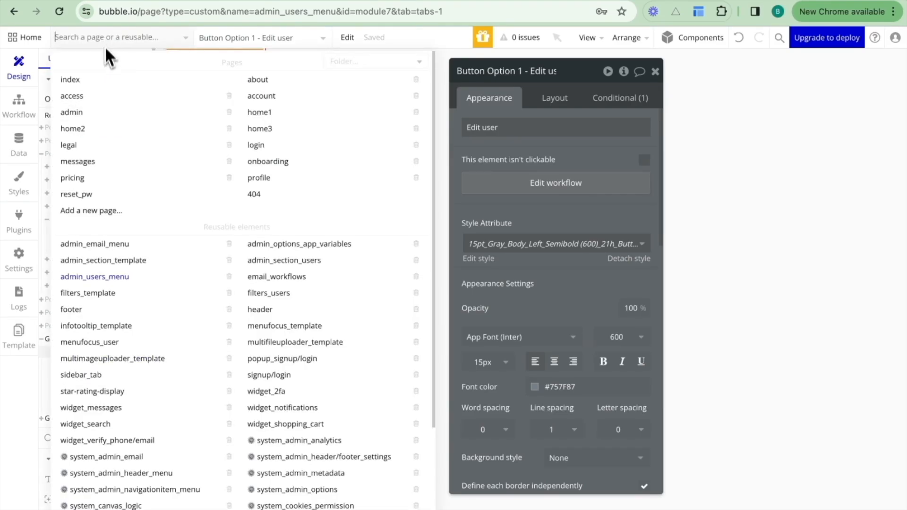
click(267, 164)
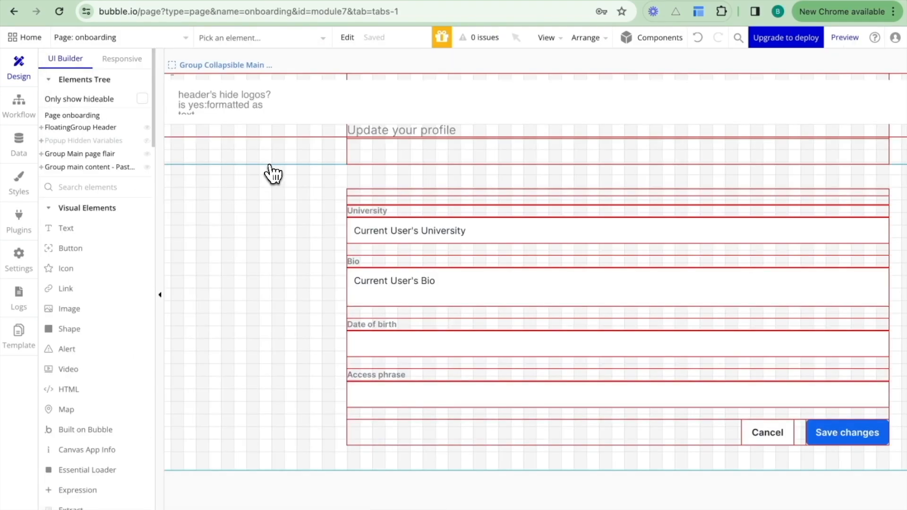
click(27, 118)
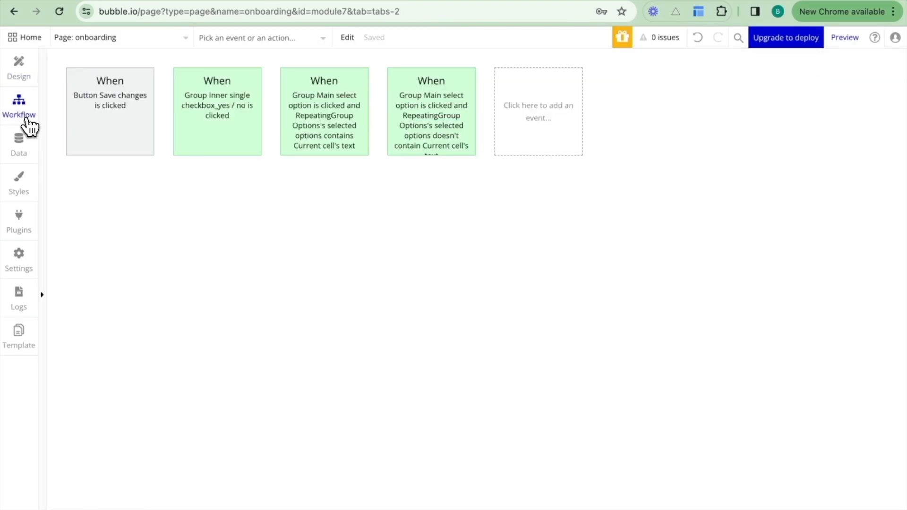
click(125, 111)
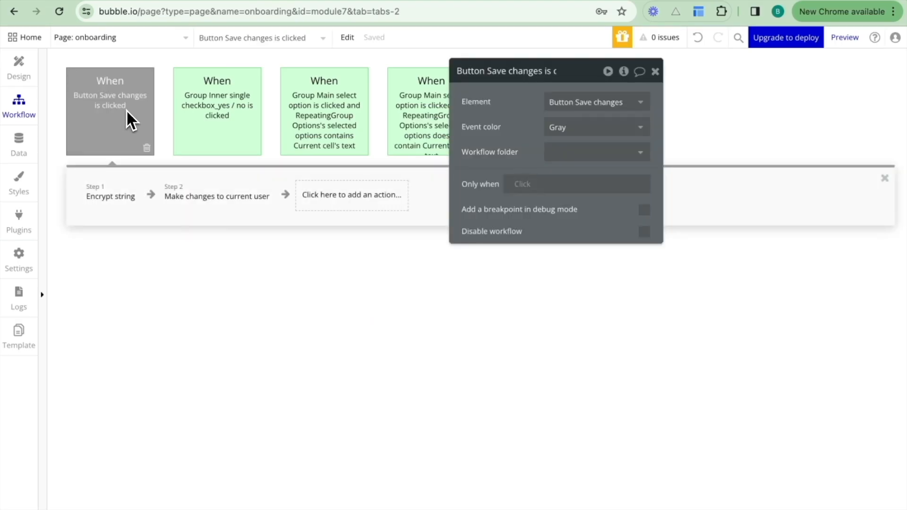
Locate Input access phrase in the onboarding page design and return to the Save changes workflow.
click(18, 68)
click(446, 404)
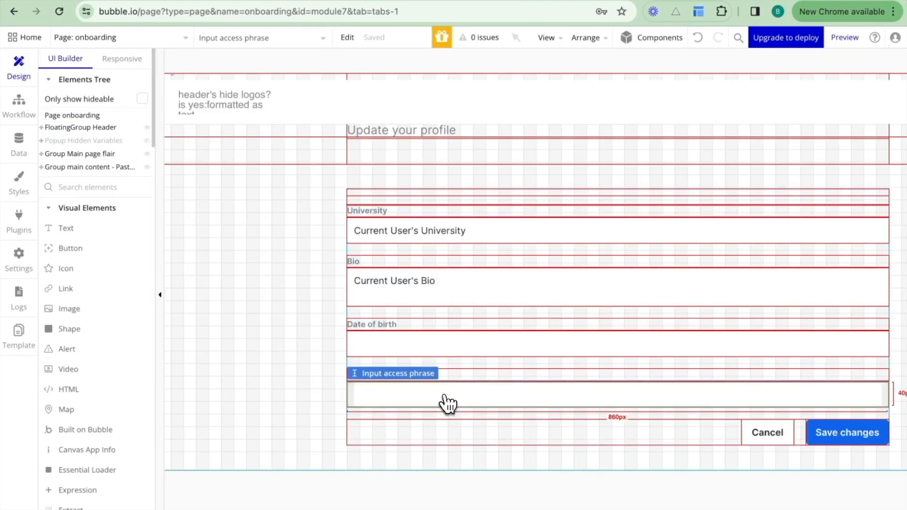
click(35, 105)
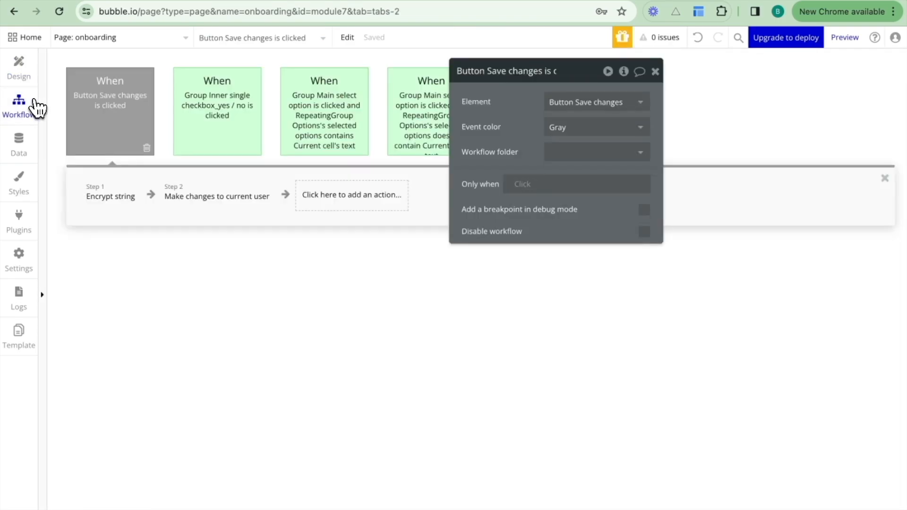
Insert a Hash string with salt action between Encrypt string and Make changes to current user.
click(154, 197)
click(165, 196)
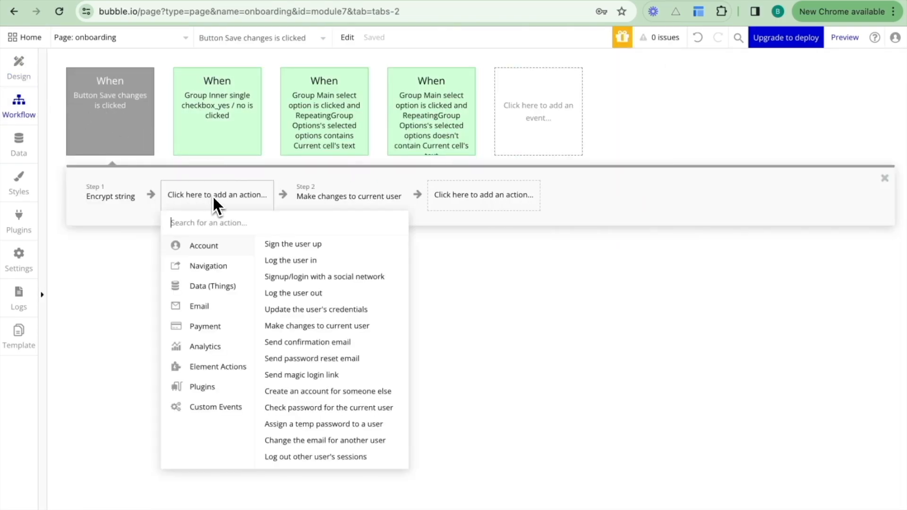
text(has)
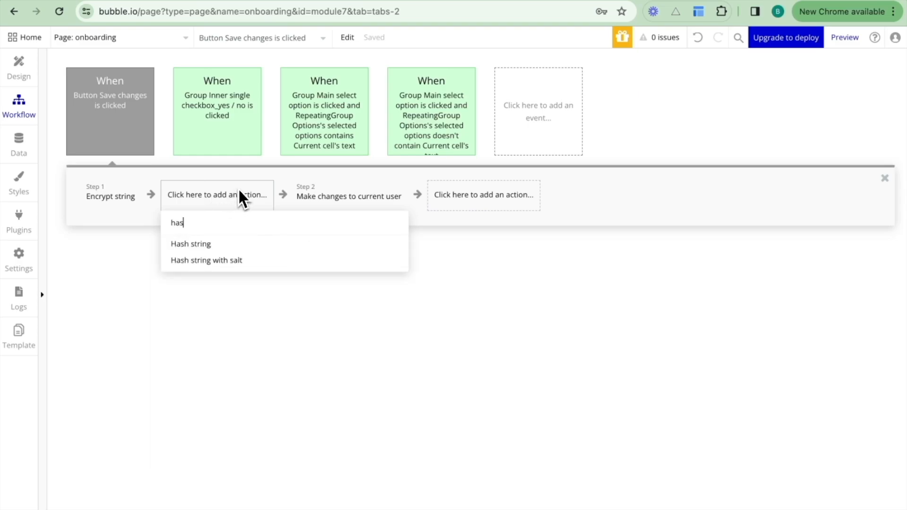
click(215, 260)
Set the Hash string with salt action's input string to Input access phrase's value.
click(562, 187)
click(684, 189)
text(acces)
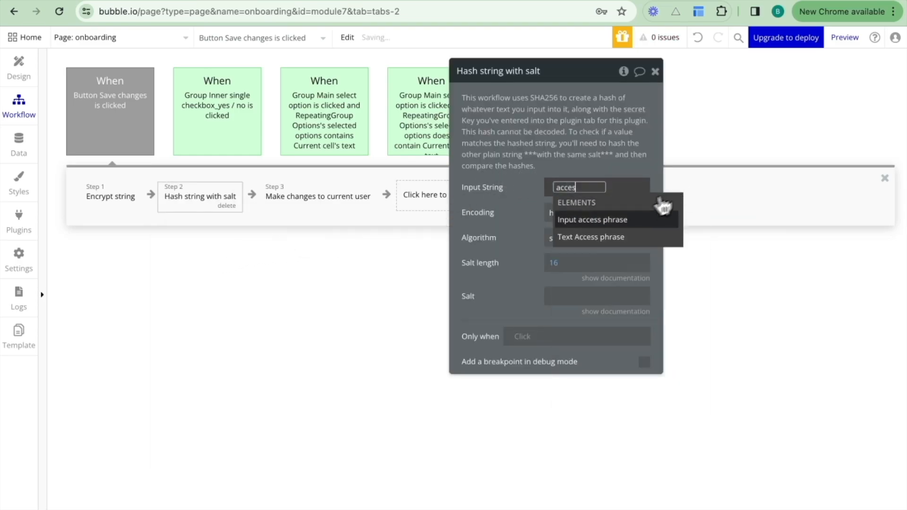
click(623, 219)
click(597, 231)
click(507, 229)
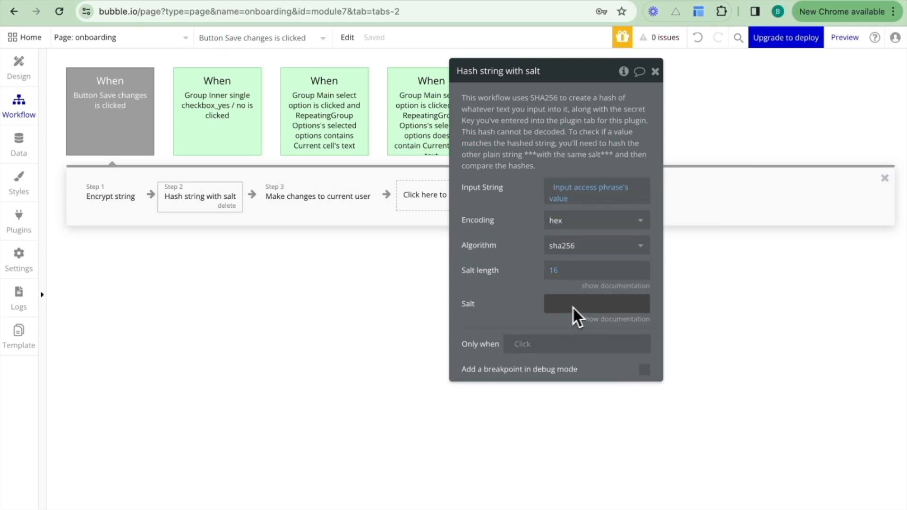
In Make changes to current user, set Access phrase to Result of step 2 (Hash string with salt)'s Hashed String.
click(305, 198)
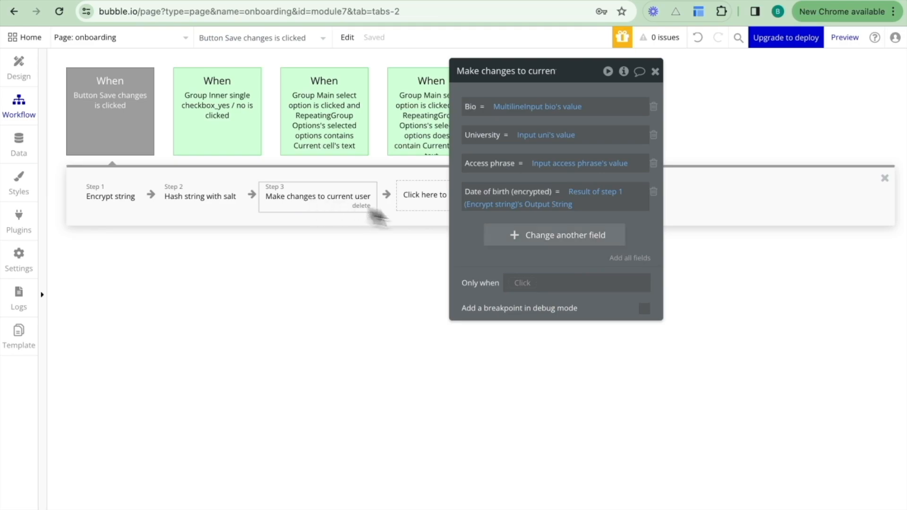
click(553, 163)
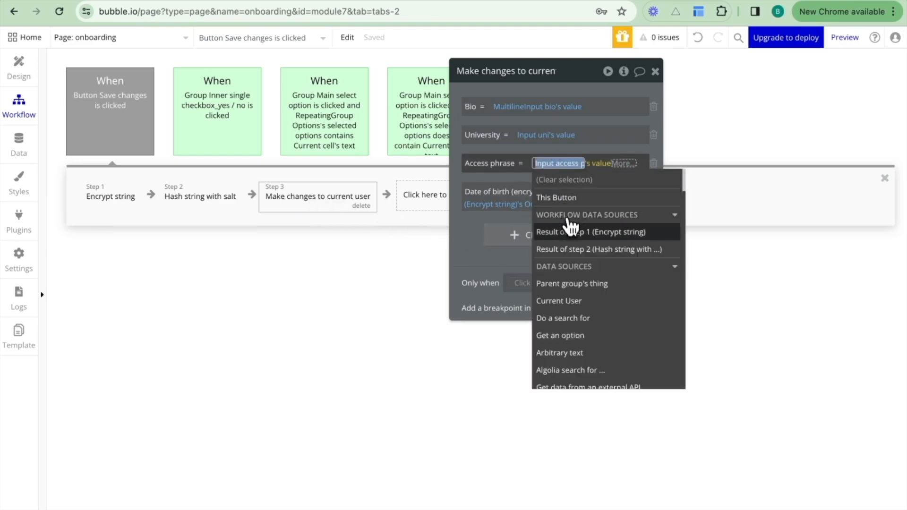
click(573, 246)
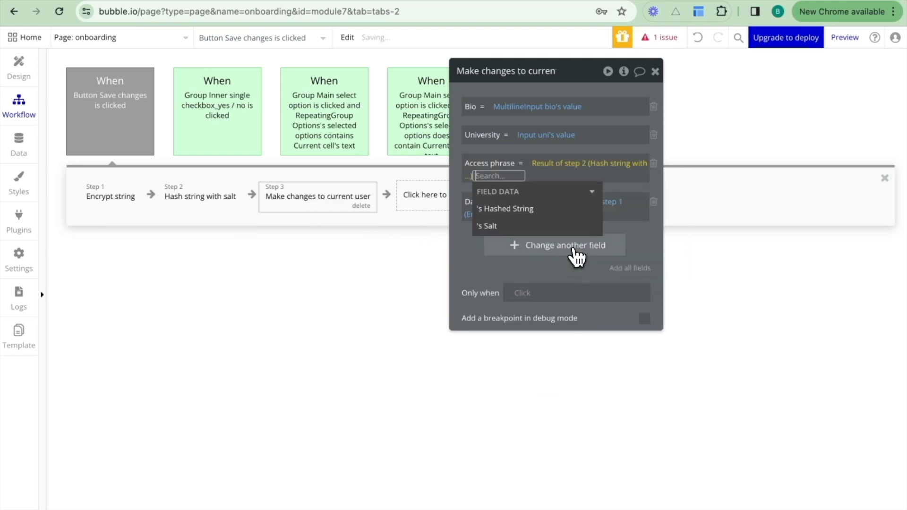
click(543, 218)
click(480, 188)
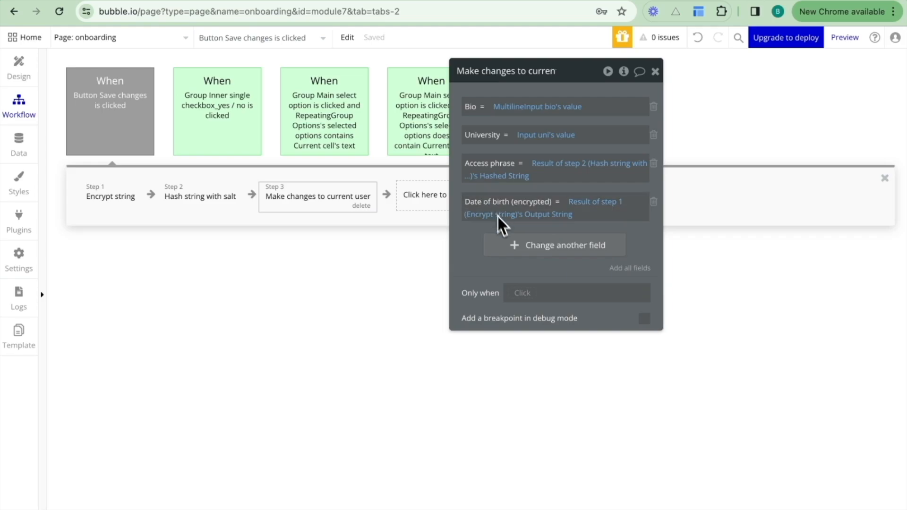
Add the access phrase Salt field to the user changes and set it to Result of step 2 (Hash string with salt)'s Salt.
click(558, 248)
click(495, 252)
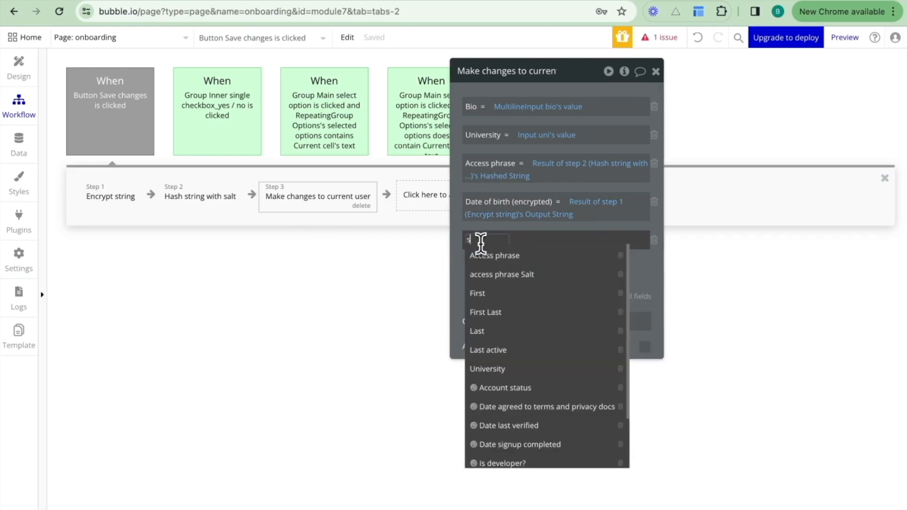
click(500, 275)
click(556, 240)
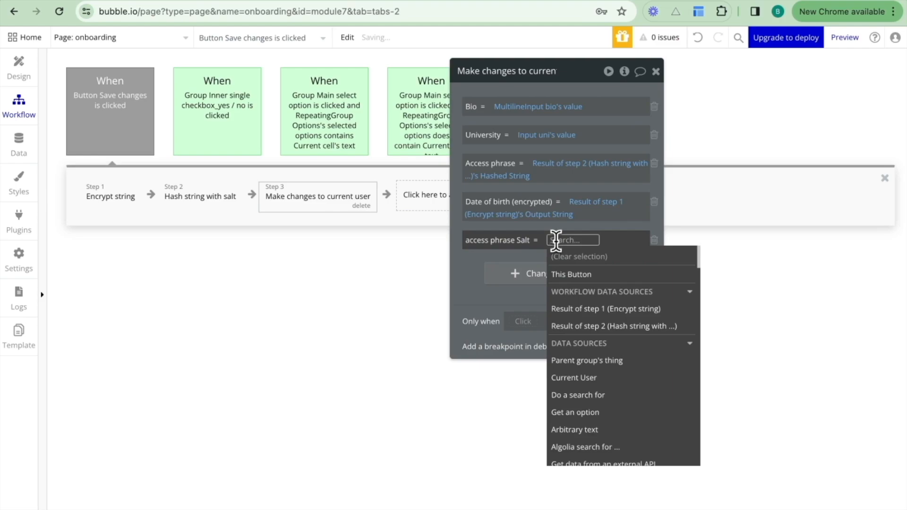
click(588, 326)
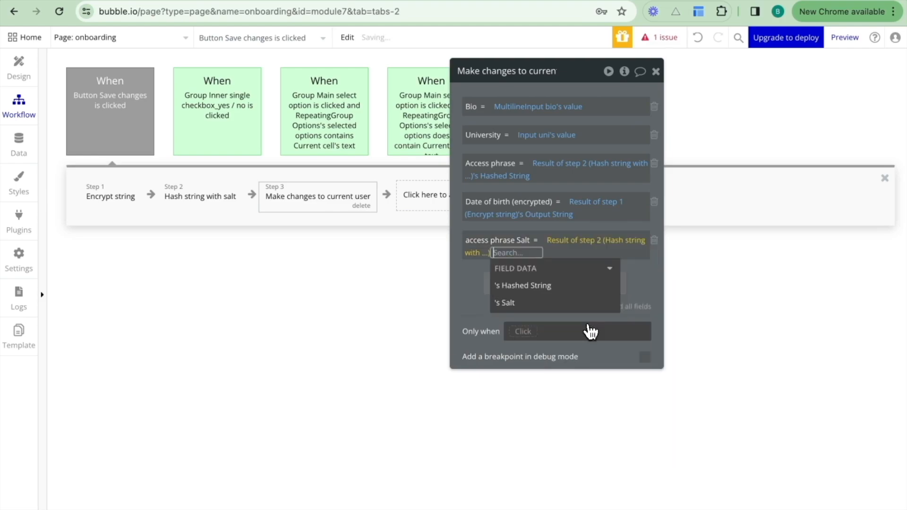
click(554, 305)
click(469, 287)
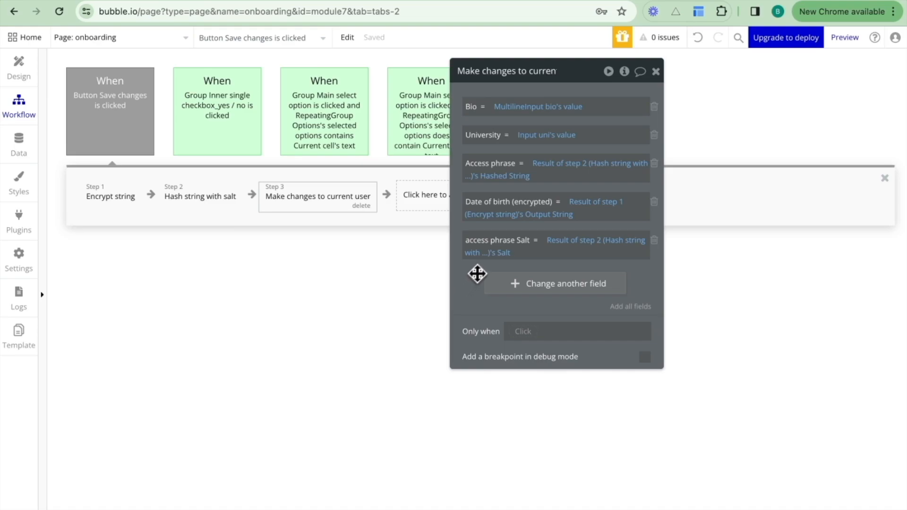
Enter the access phrase on the running onboarding page and save the profile changes.
mouse_move(843, 44)
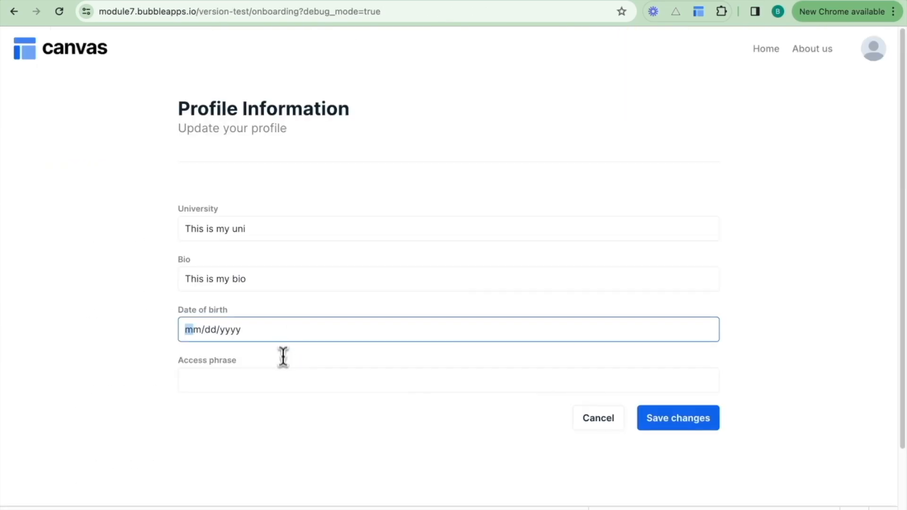
click(281, 378)
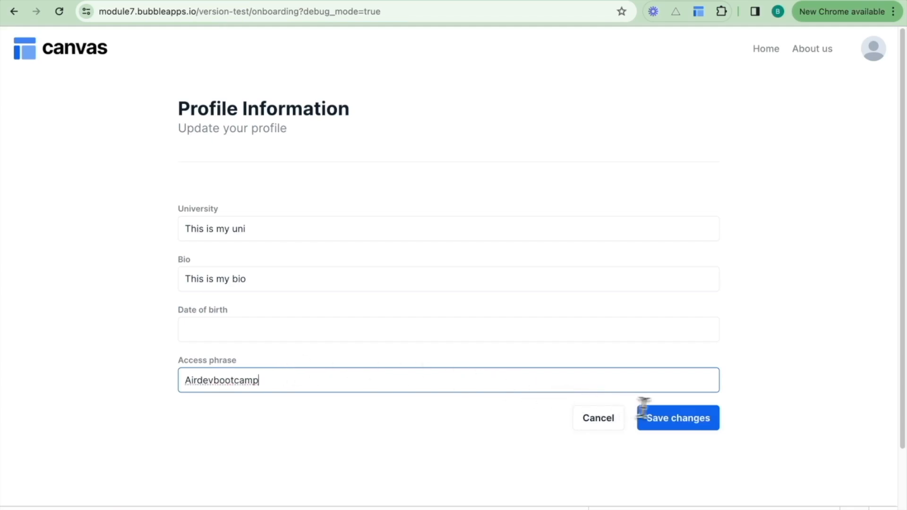
click(682, 425)
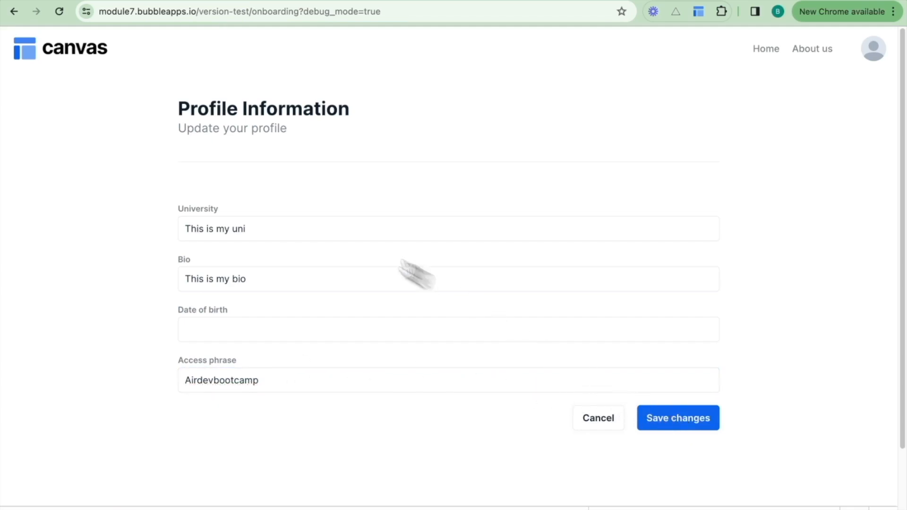
Open the Standard-role user's entry in the editor's app data and examine its Access phrase and Access phrase Salt values.
click(102, 1)
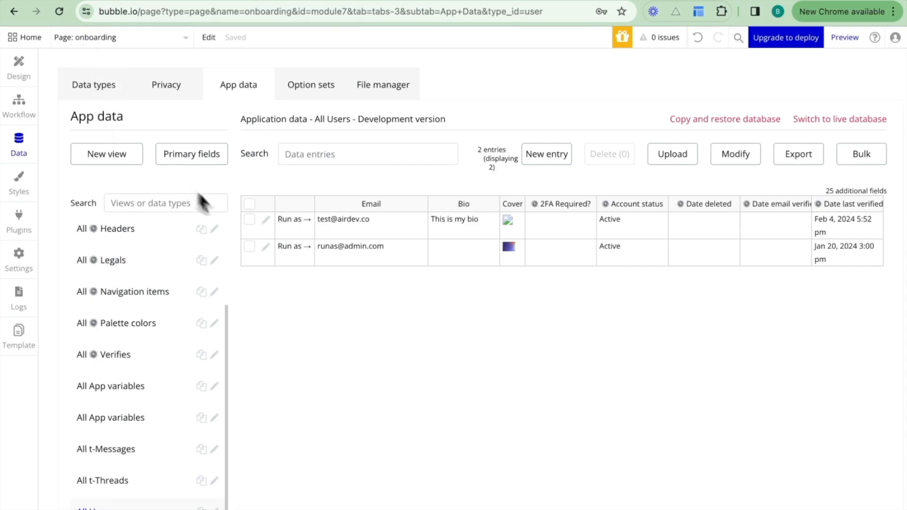
click(266, 219)
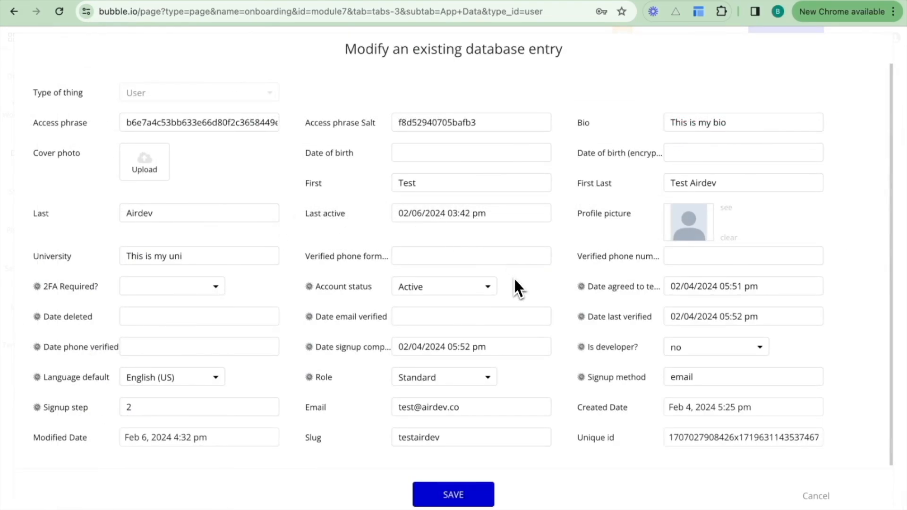
drag(491, 122, 348, 125)
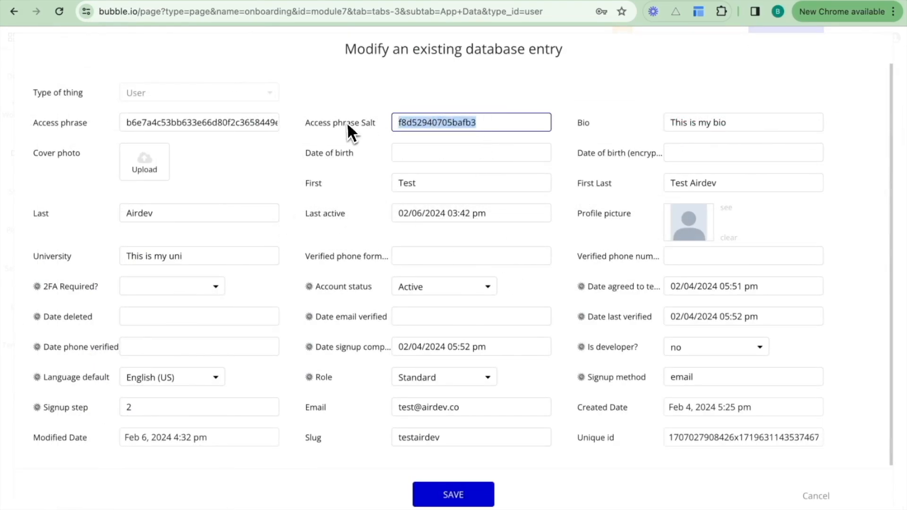
click(492, 121)
click(126, 123)
drag(126, 123, 401, 142)
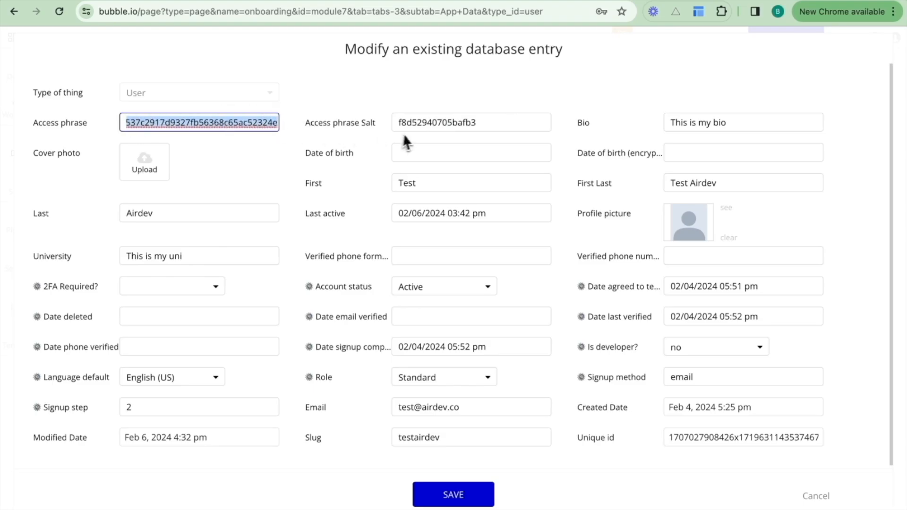
Close the user's database entry without saving and open the access page in the editor.
click(358, 120)
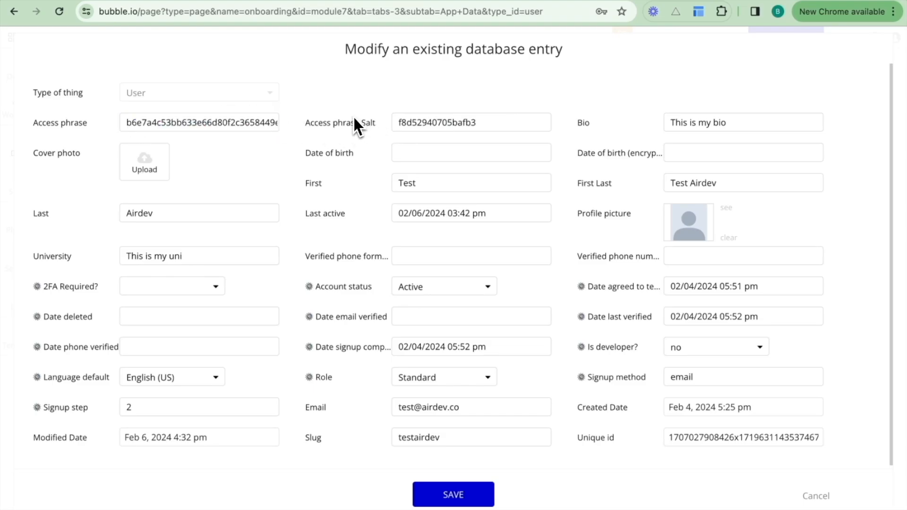
click(813, 497)
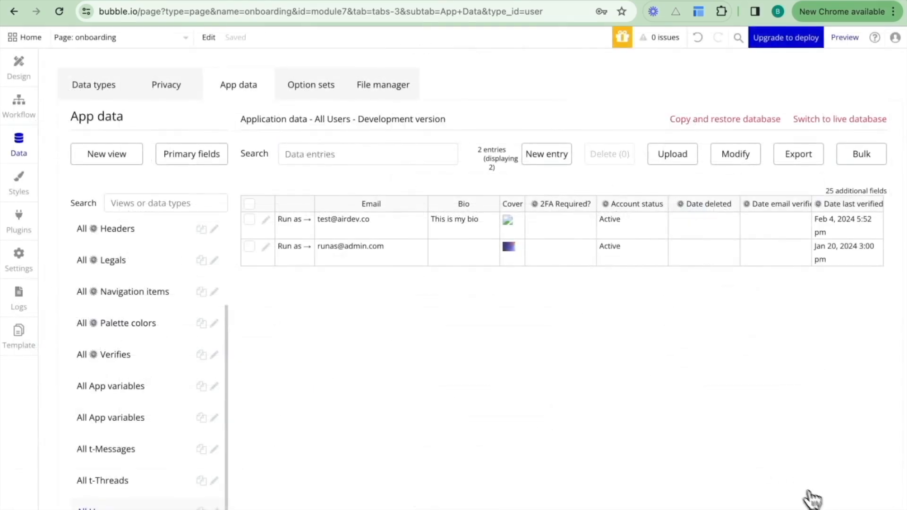
click(113, 38)
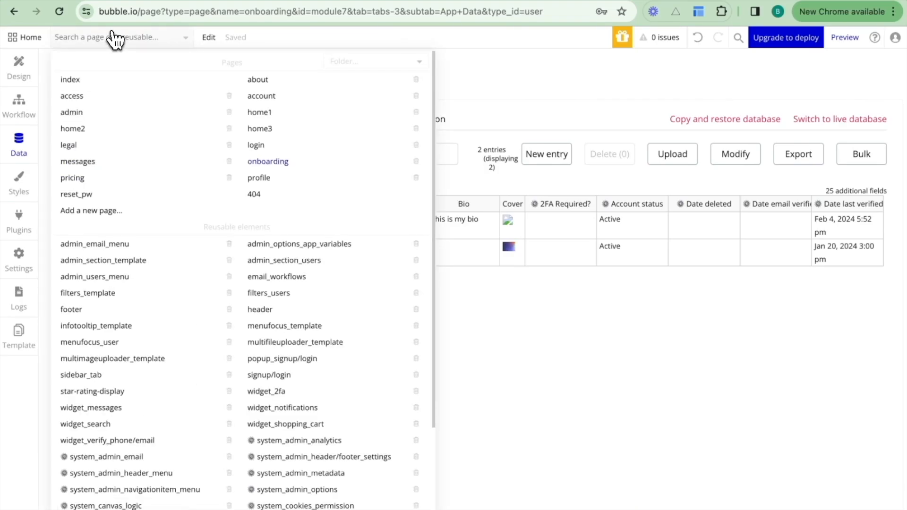
click(104, 95)
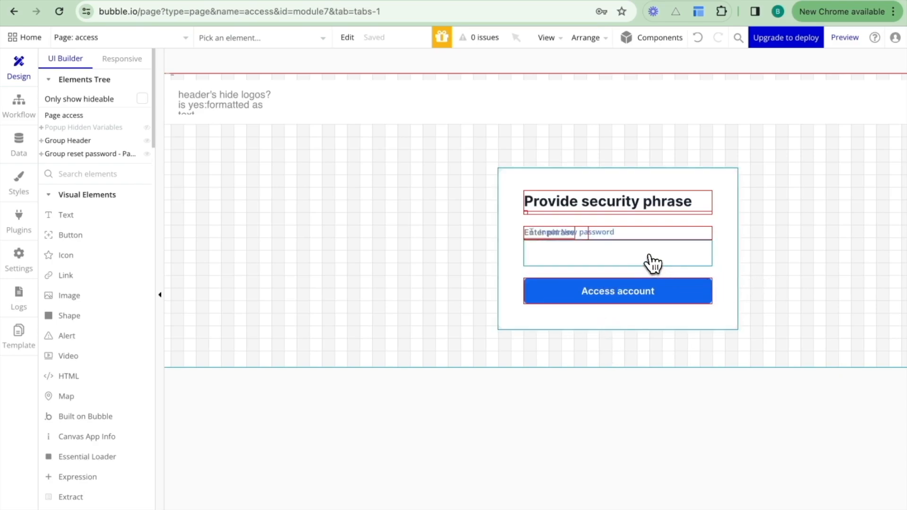
Delete the existing workflow of the Access account button (Button Confirm) and create a new empty workflow for it.
click(637, 290)
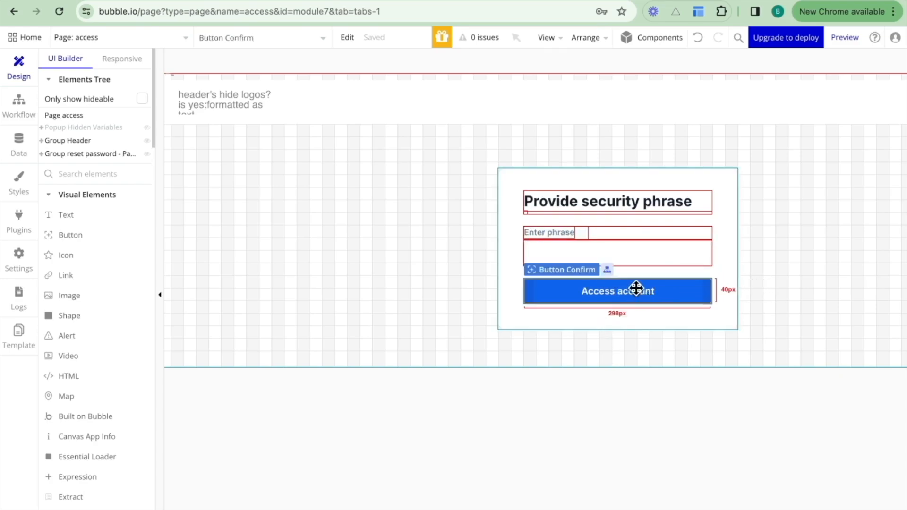
double_click(636, 289)
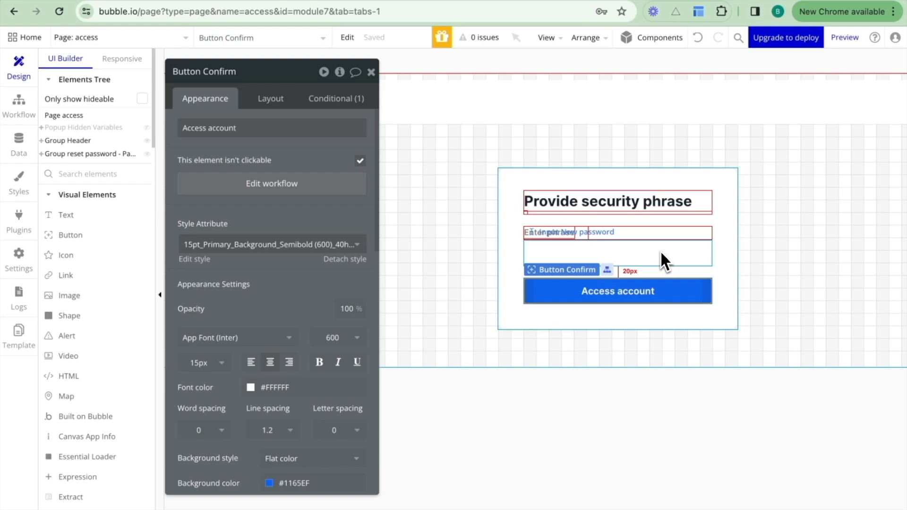
click(312, 181)
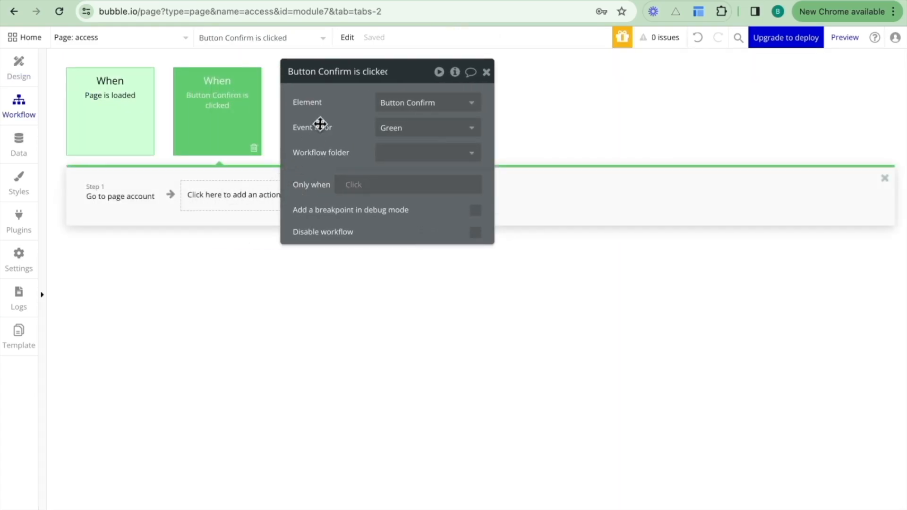
click(254, 148)
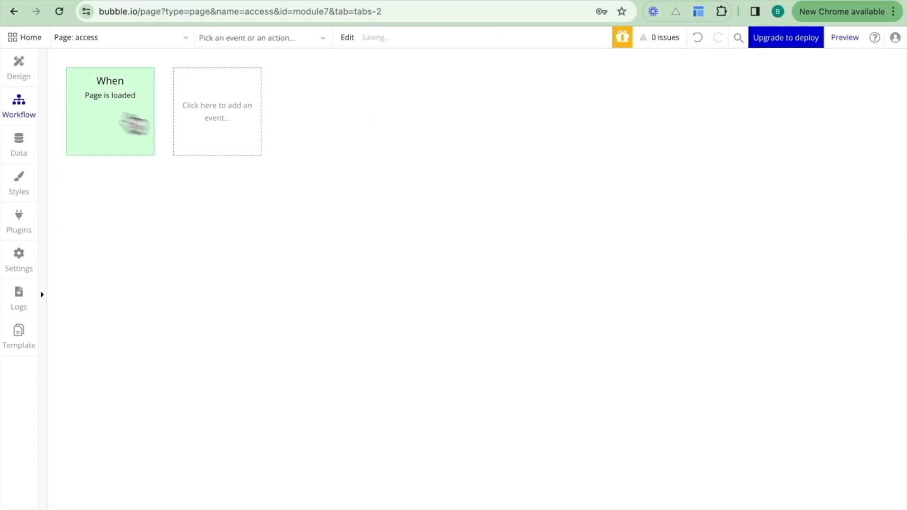
click(19, 69)
click(522, 254)
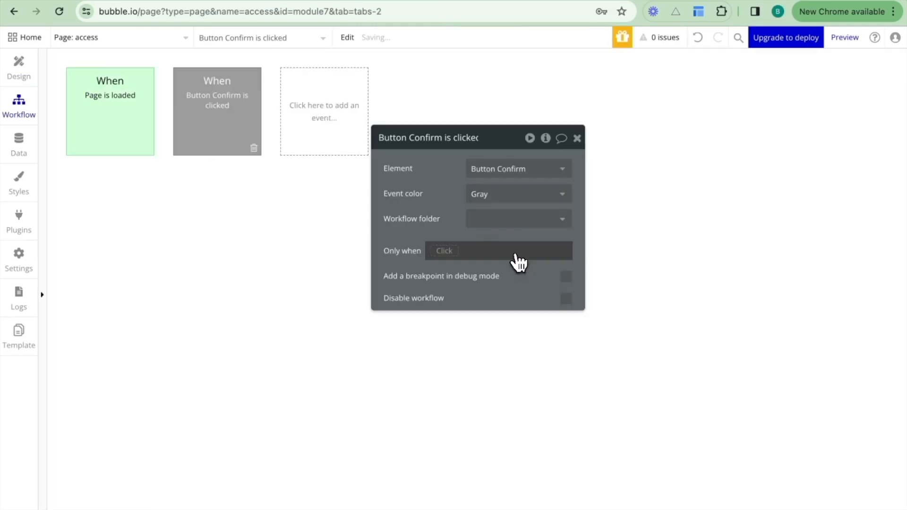
click(161, 195)
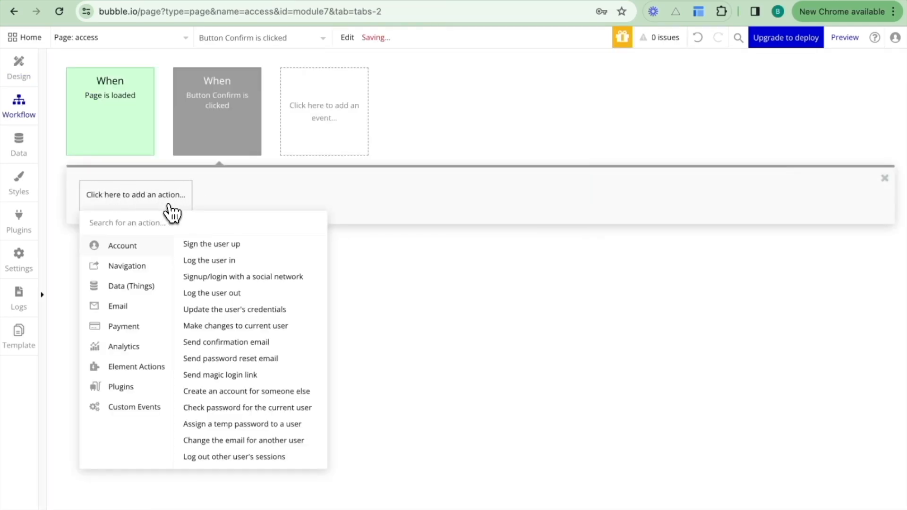
text(has)
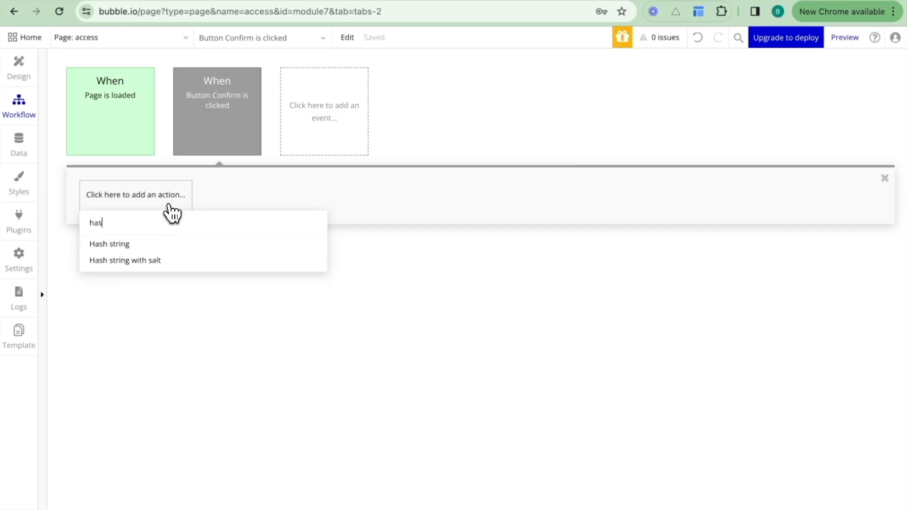
click(157, 245)
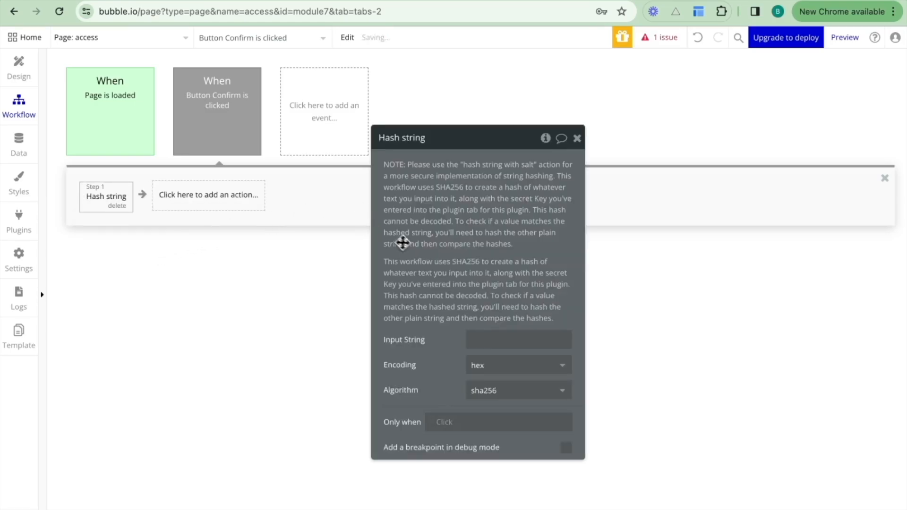
drag(401, 241, 415, 159)
click(117, 206)
Add a Hash string with salt action as step 1 of the Button Confirm workflow.
click(121, 208)
text(hash)
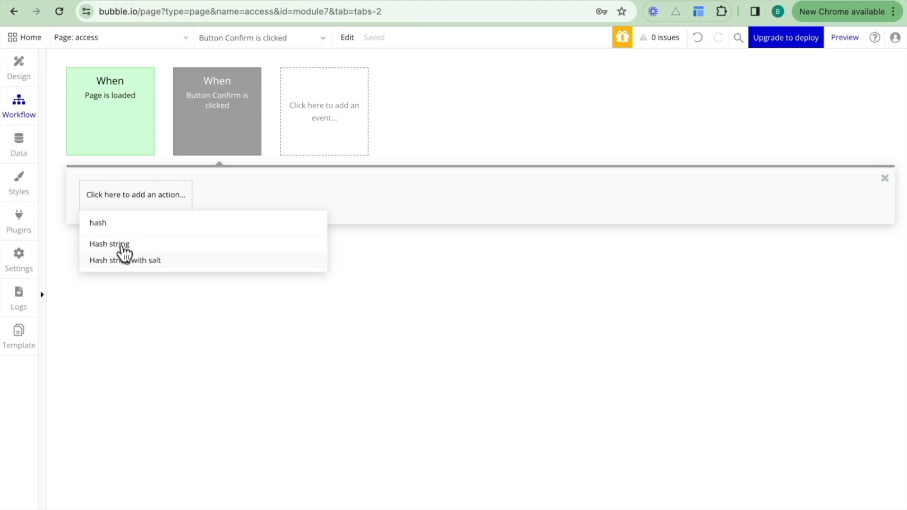
click(125, 259)
Set the Input String of the Hash string with salt action to Input access phrase's value.
click(490, 169)
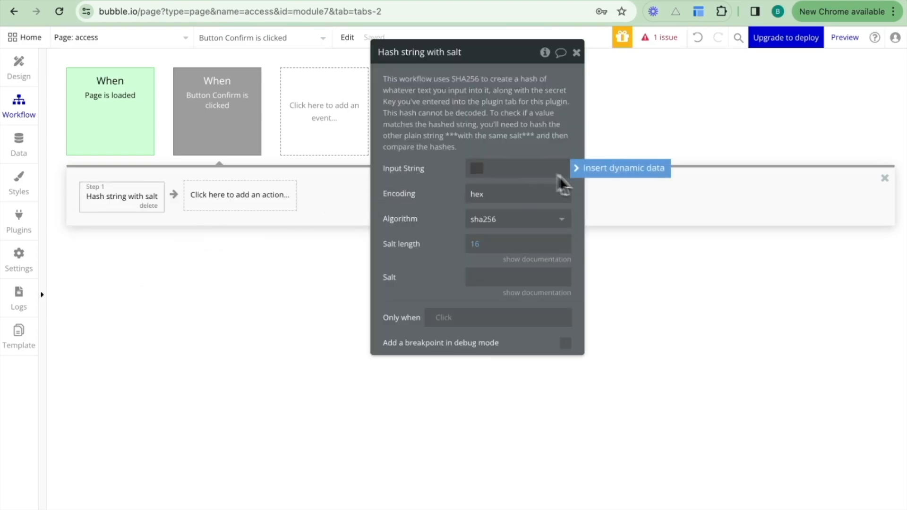
click(599, 172)
click(486, 176)
click(490, 181)
text(input)
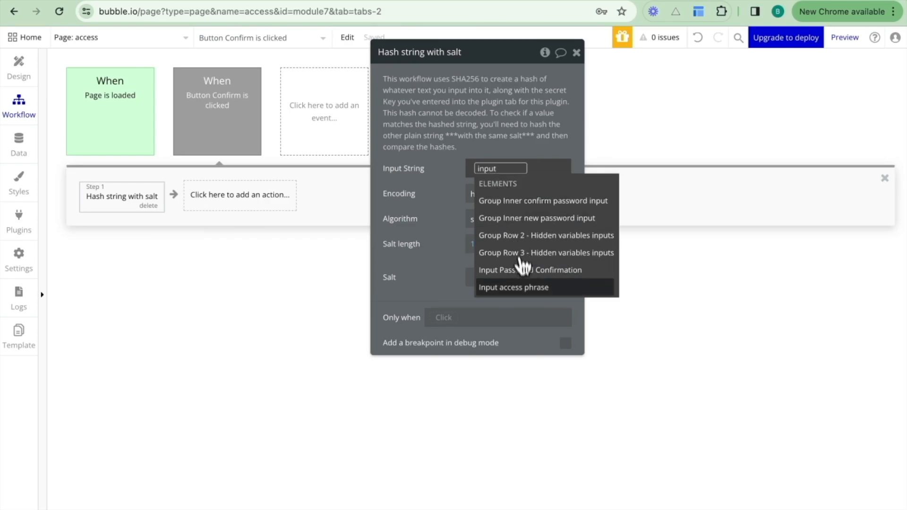
click(520, 287)
click(492, 211)
click(459, 207)
Set the Salt of the Hash string with salt action to Current User's access phrase Salt.
click(480, 287)
click(610, 286)
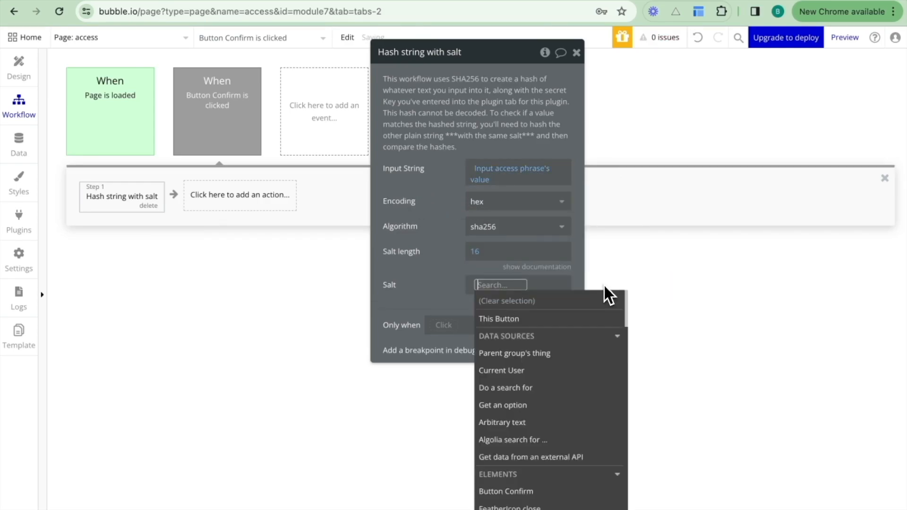
click(534, 369)
text(se Salt)
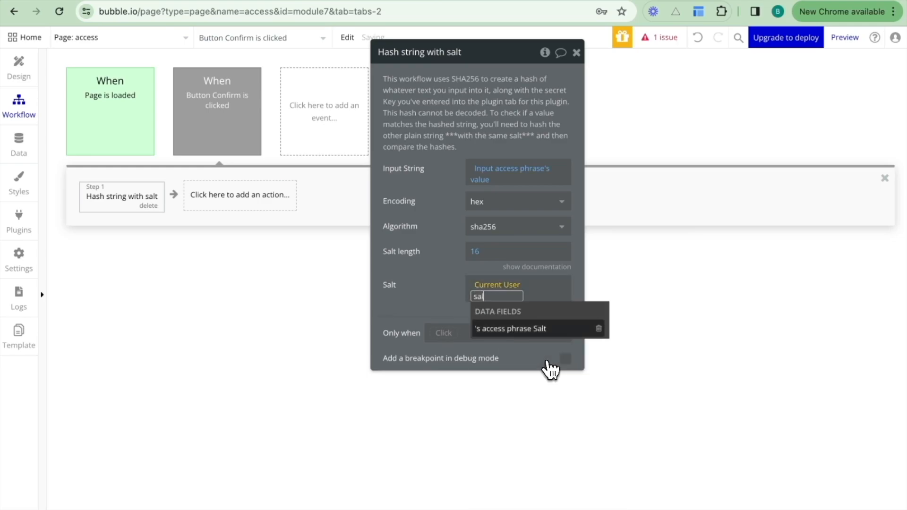
click(520, 328)
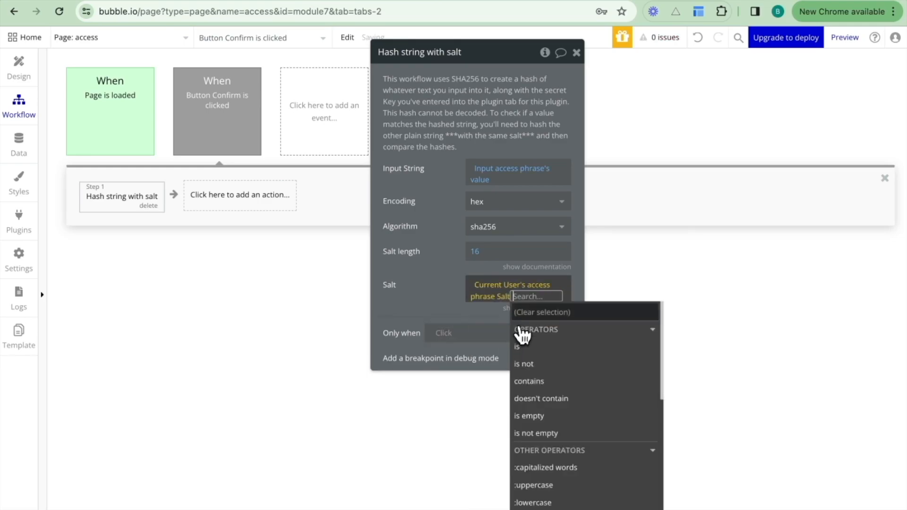
click(435, 294)
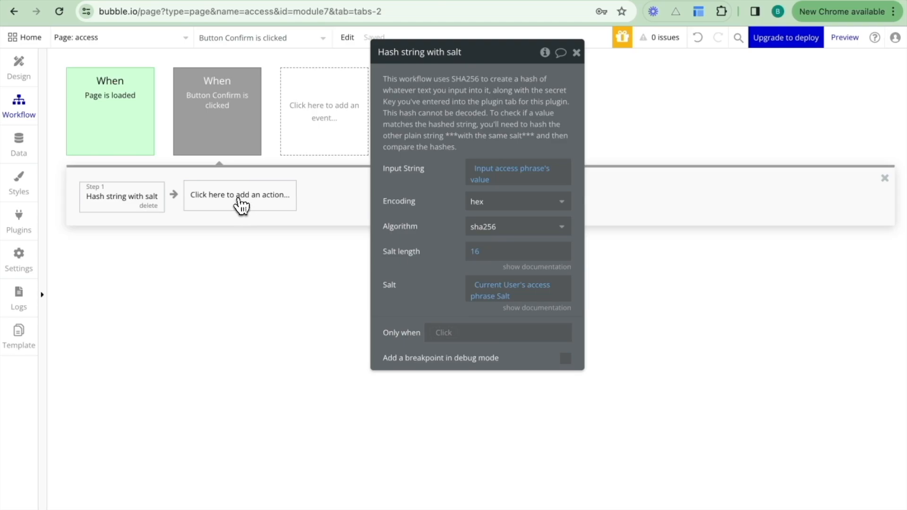
Add an AirAlert - Standard action with the heading "Success" and the message "This access phrase is correct".
click(242, 201)
text(air)
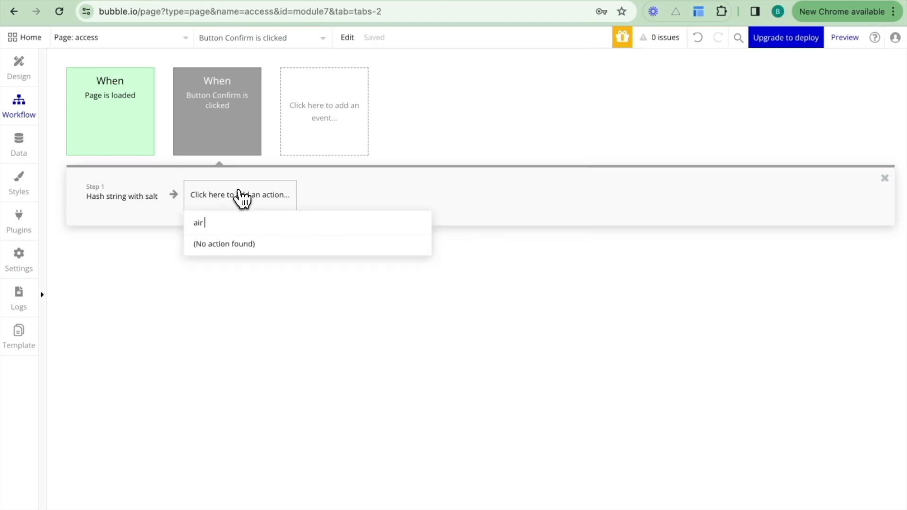
key(BackSpace)
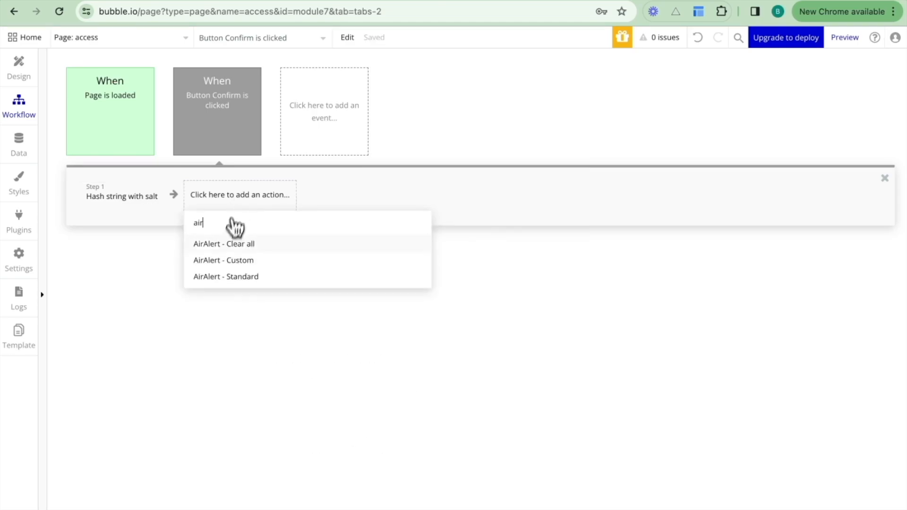
click(234, 278)
click(529, 114)
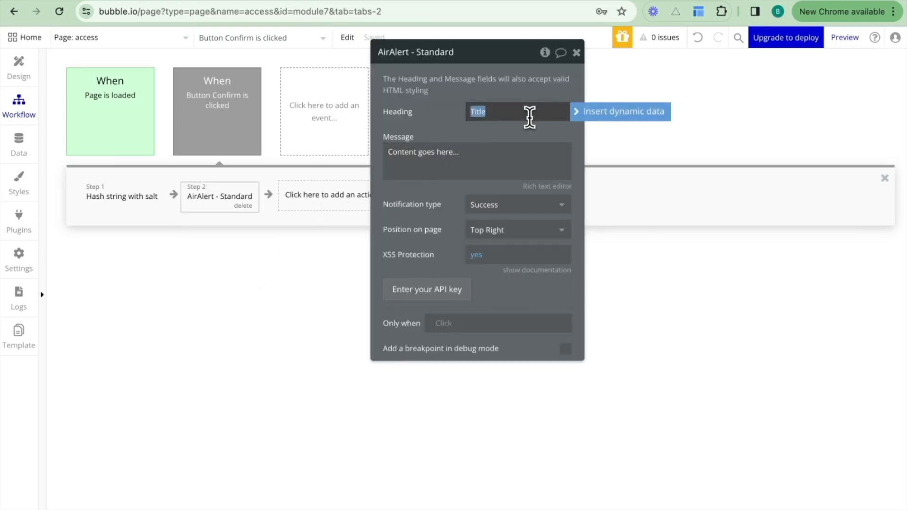
text(Success)
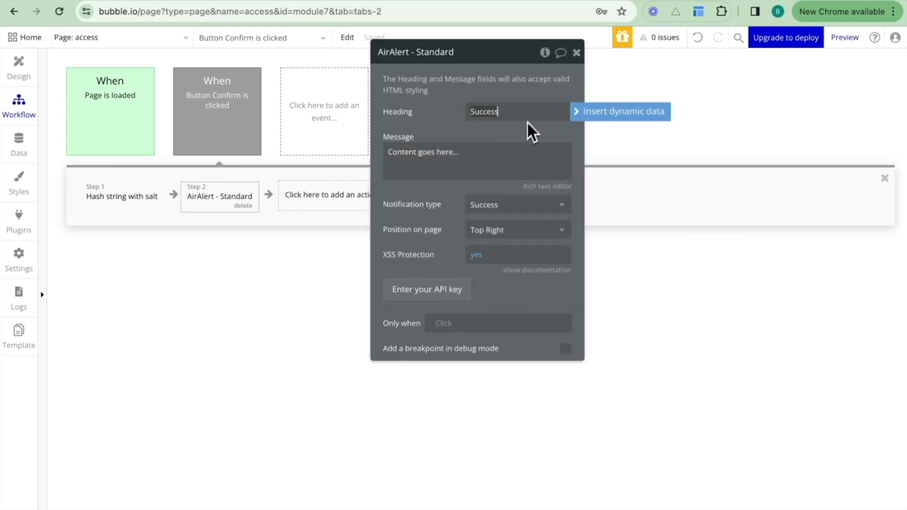
click(508, 154)
text(This access phrase is)
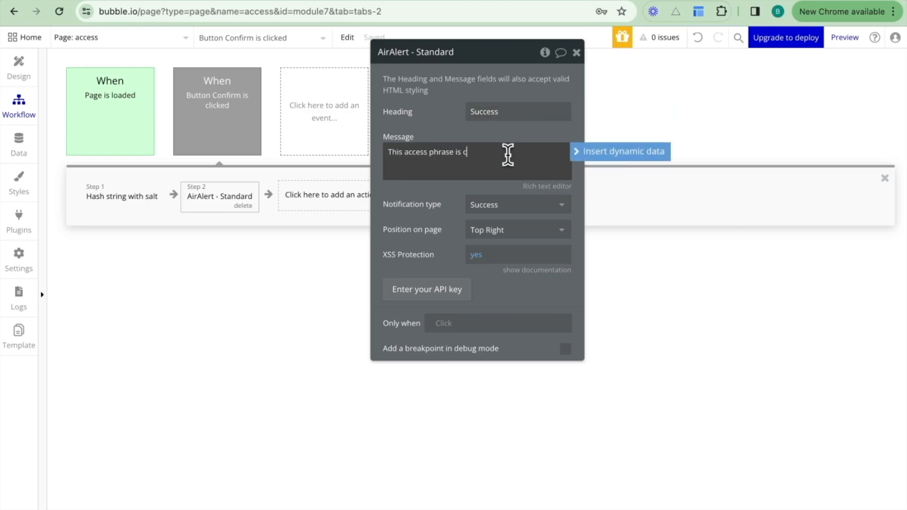
text(ct)
Make the success alert run only when Result of step 1 (Hash string with salt)'s Hashed String is Current User's Access phrase.
click(443, 324)
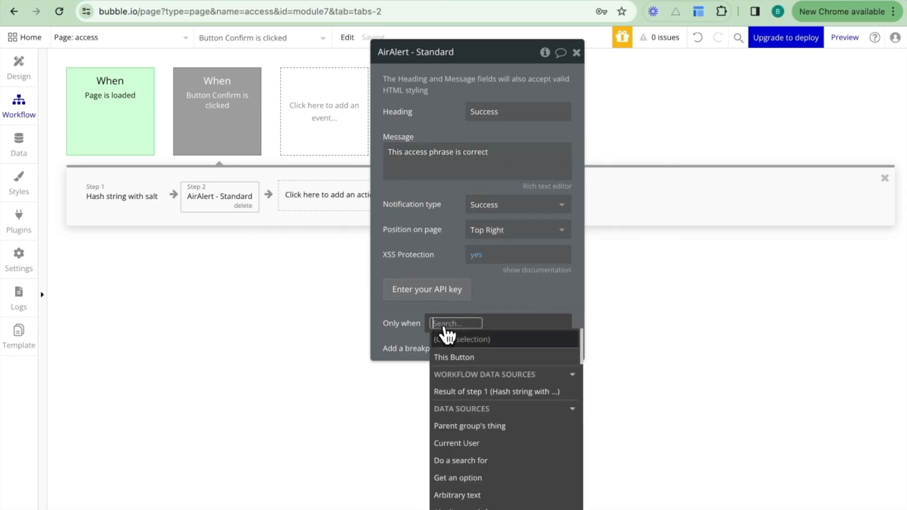
click(472, 392)
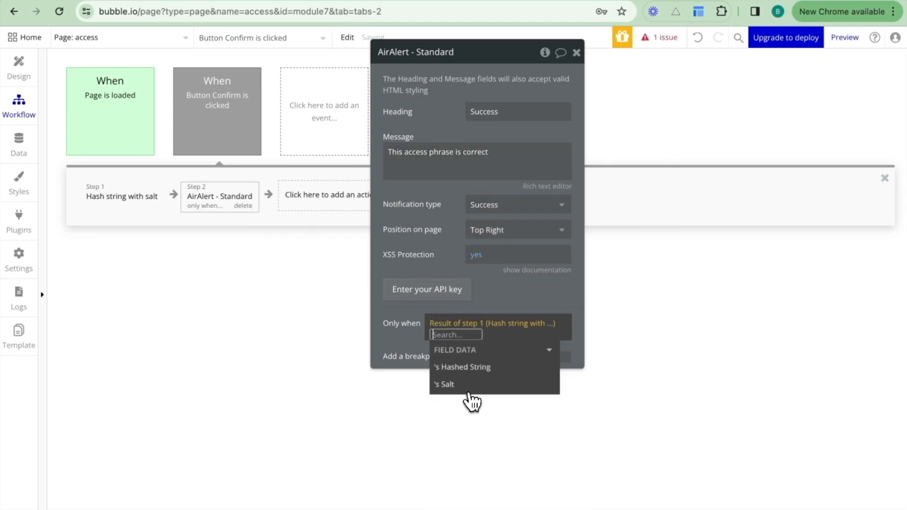
click(473, 370)
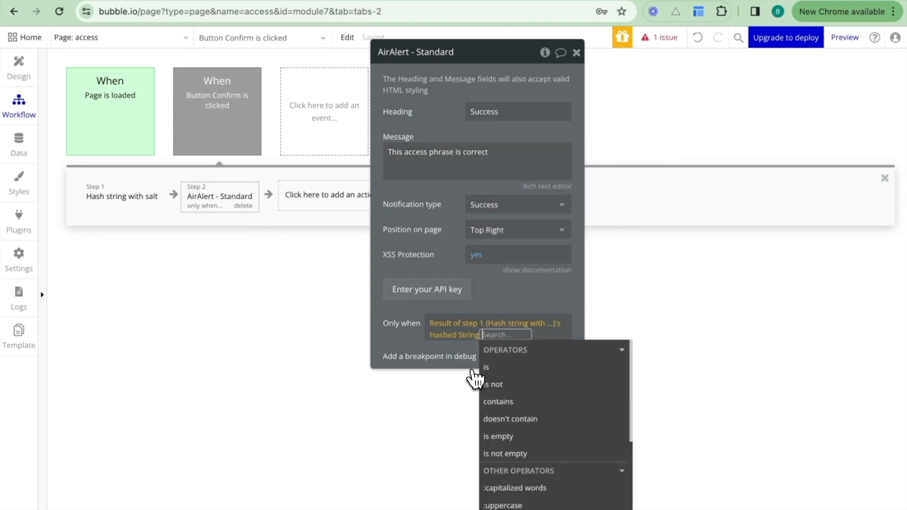
click(502, 371)
text(curr)
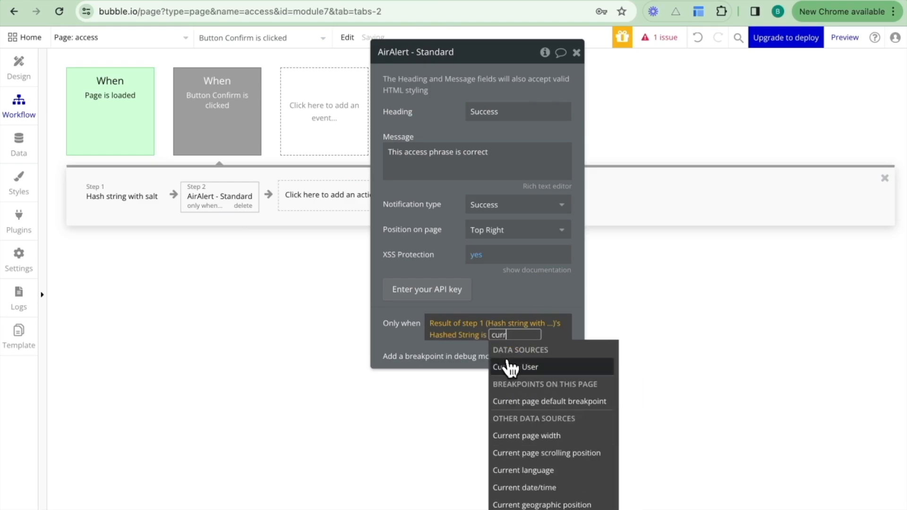
click(513, 368)
text(acc)
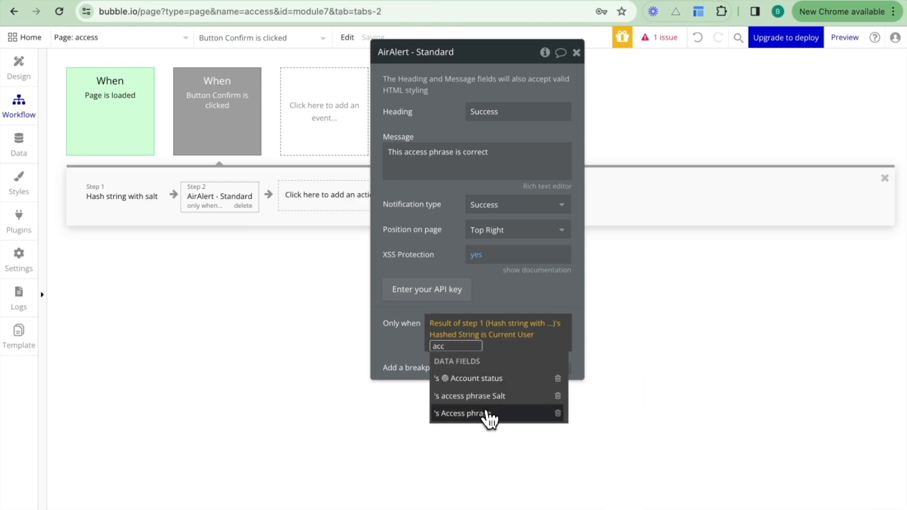
click(488, 419)
click(507, 300)
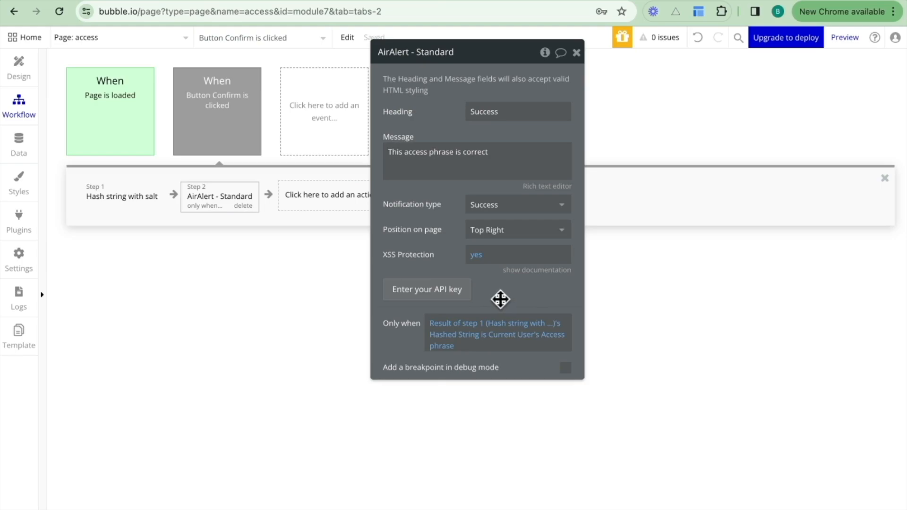
Copy the AirAlert - Standard action and paste it as step 3 of the workflow.
right_click(223, 197)
click(247, 278)
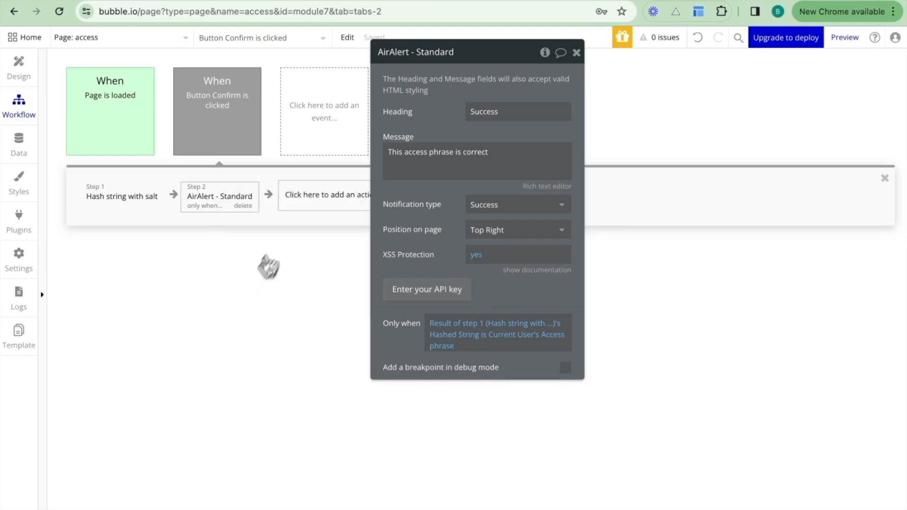
right_click(306, 204)
click(334, 213)
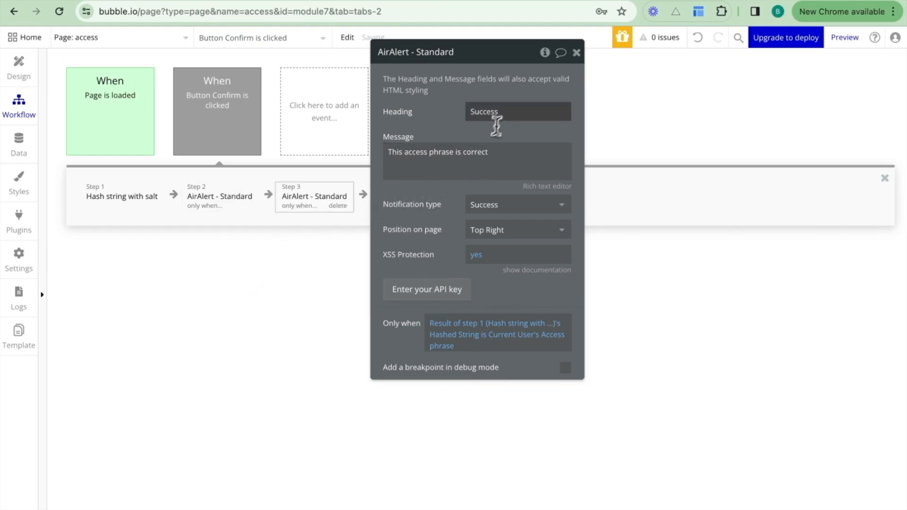
Change the step 3 alert's heading to "Try again" and its message to "This access phrase is incorrect".
double_click(508, 113)
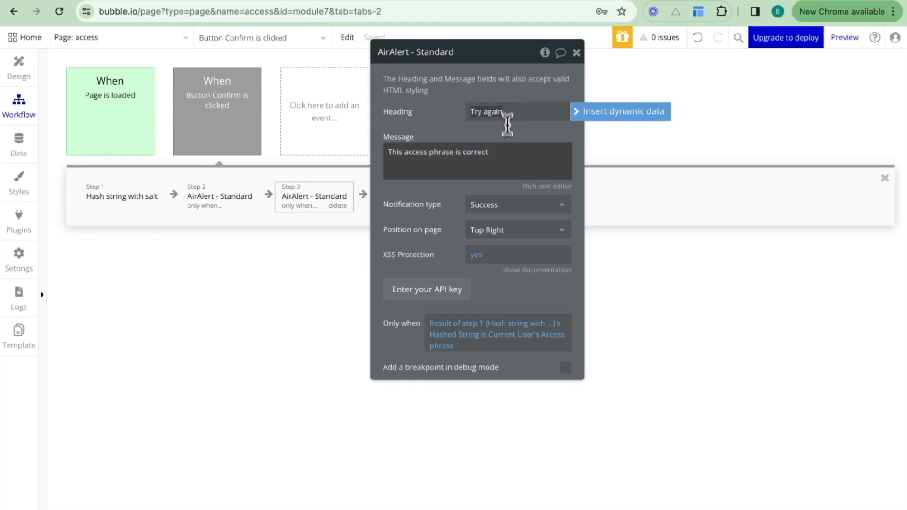
click(508, 156)
click(478, 156)
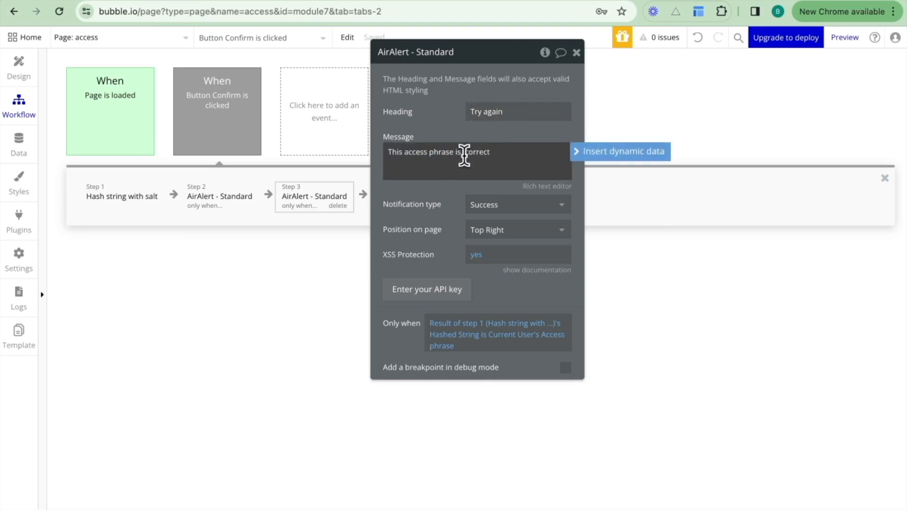
text(in)
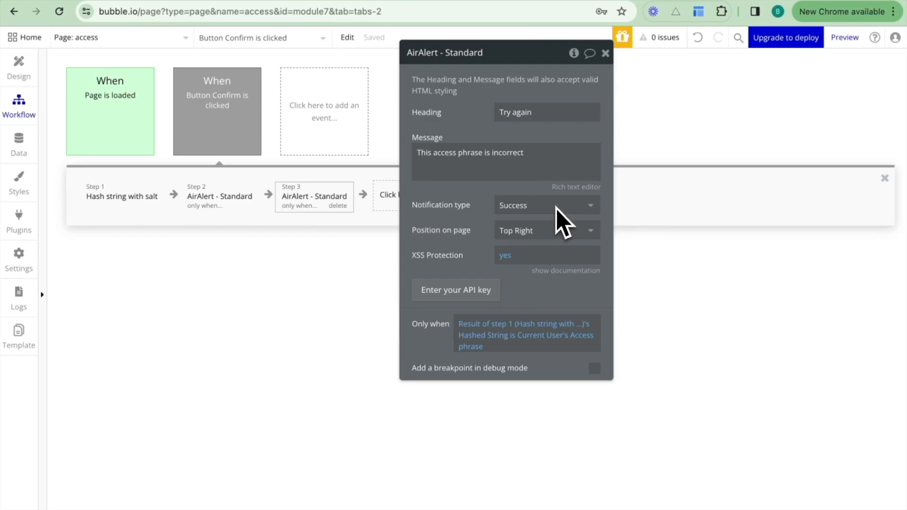
Set the step 3 "Try again" alert's notification type to Warning and change its run condition's operator to "is not".
click(556, 208)
click(535, 227)
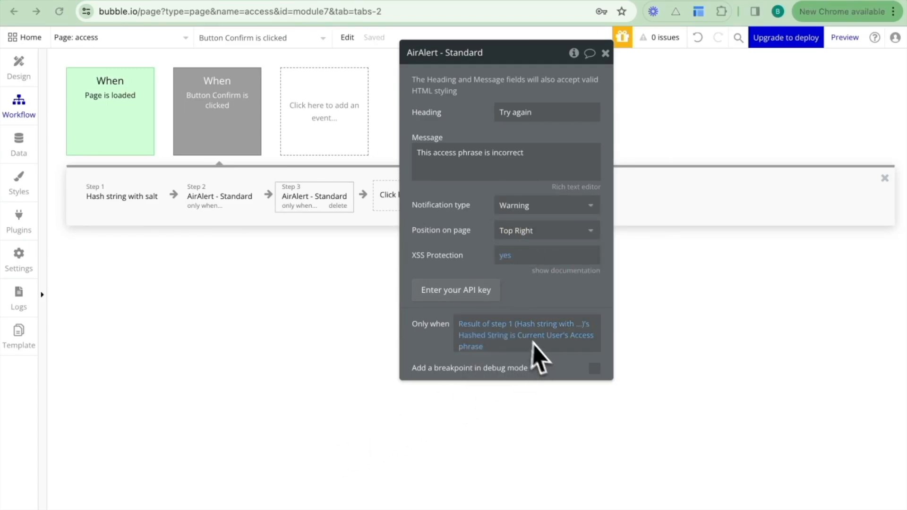
click(516, 337)
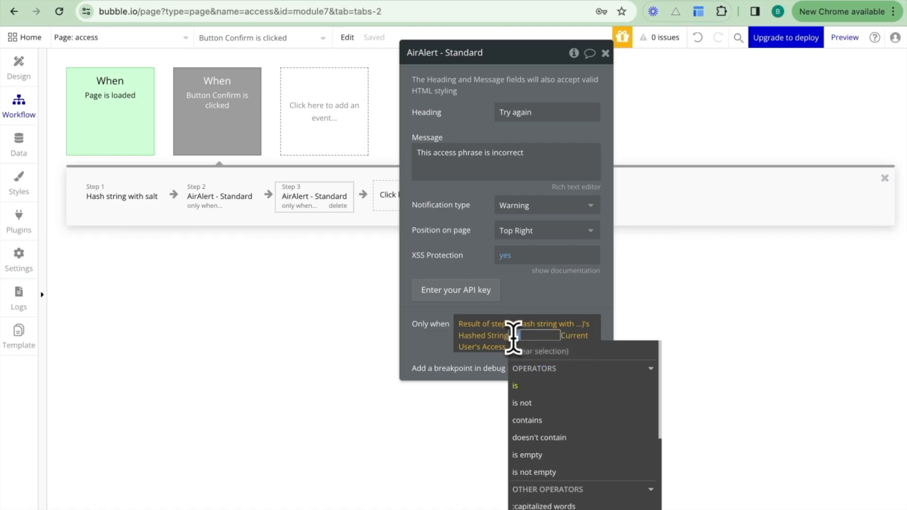
click(523, 402)
click(531, 301)
Switch to the access page preview, refresh it, and test account access with the stored security phrase and with an altered one.
click(368, 1)
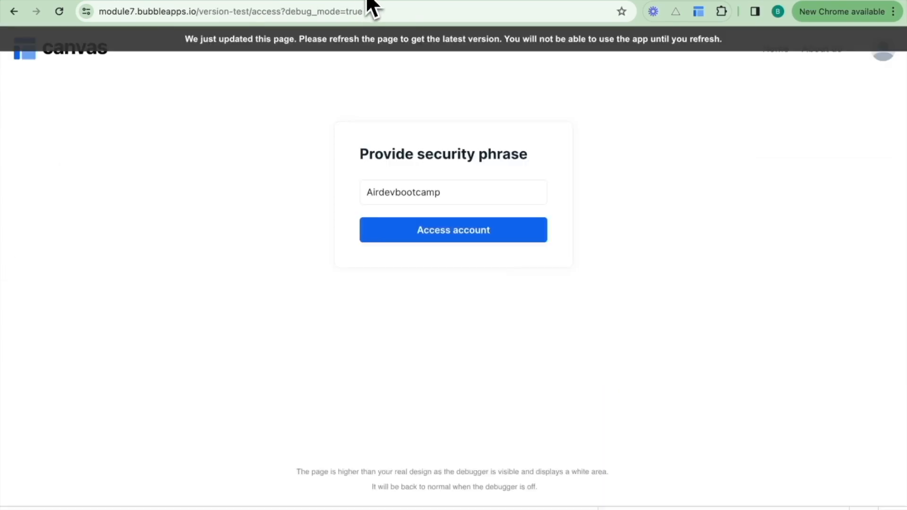
click(357, 38)
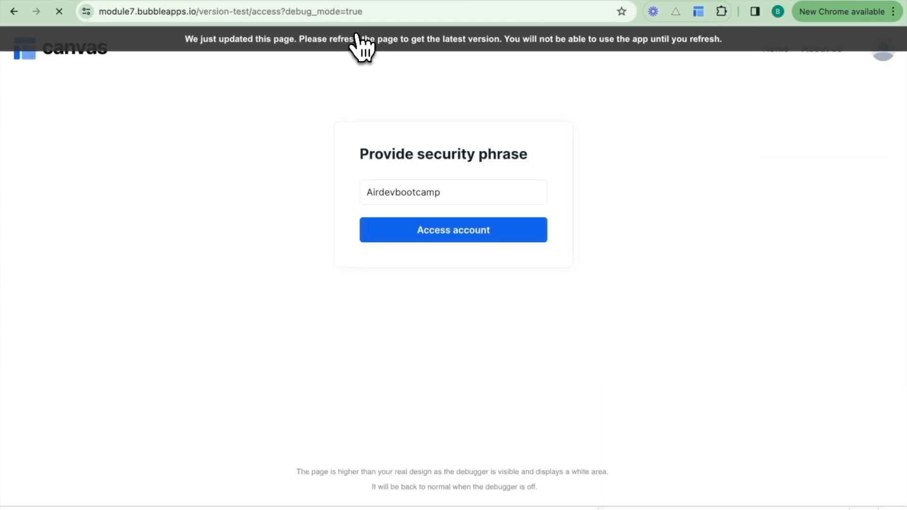
click(449, 236)
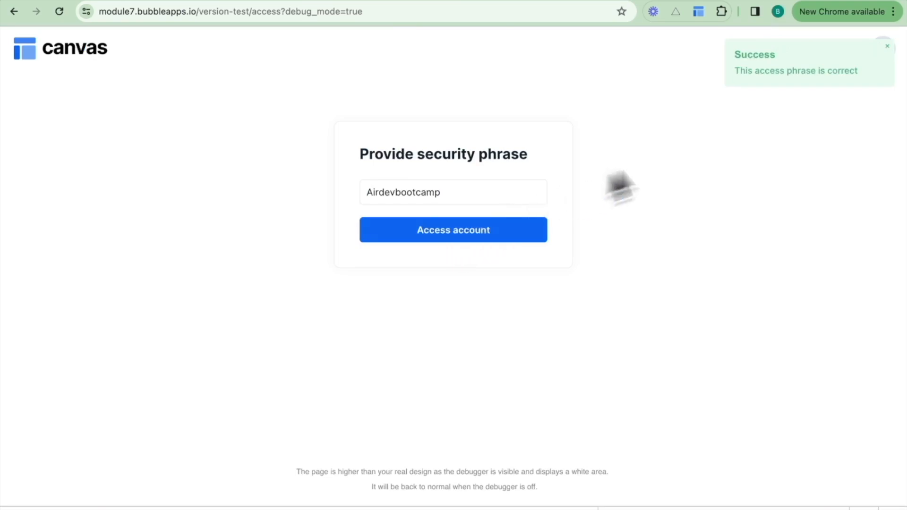
click(455, 192)
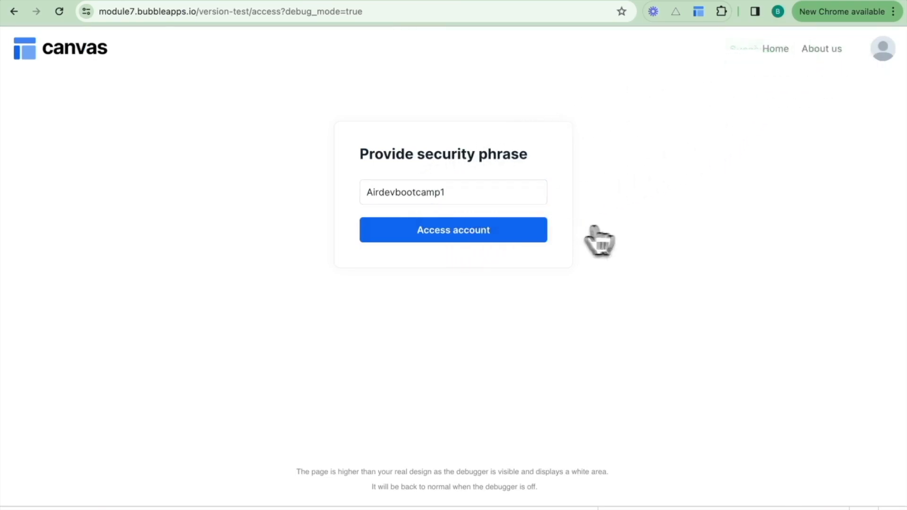
click(477, 233)
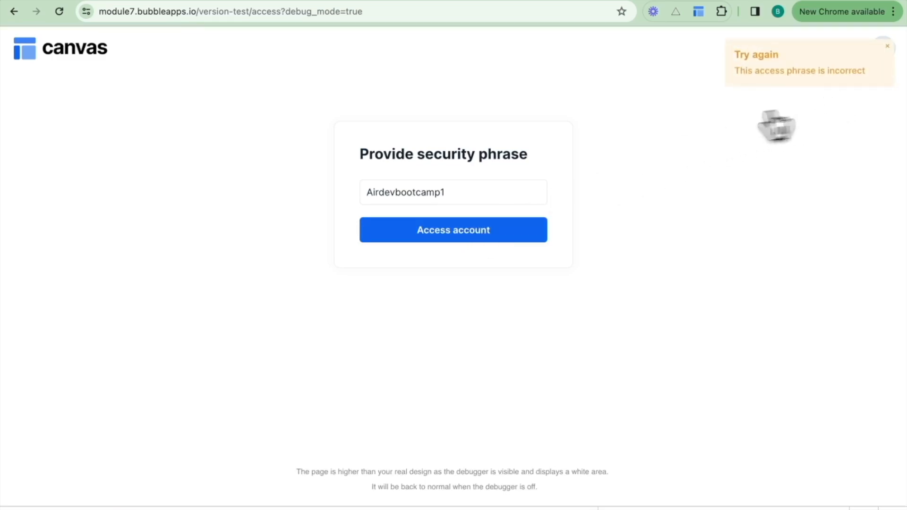
Return to the Bubble workflow editor and add a Go to page action as step 4 with the destination account.
click(84, 1)
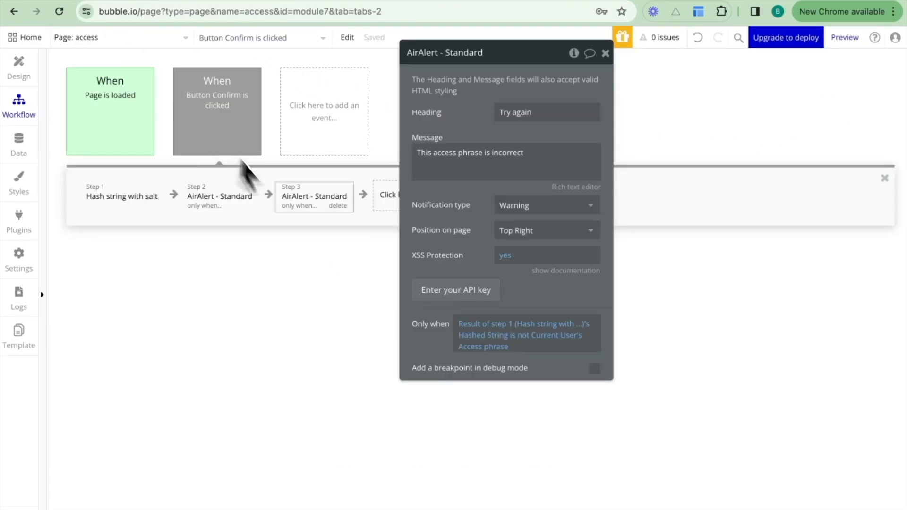
click(389, 197)
text(go)
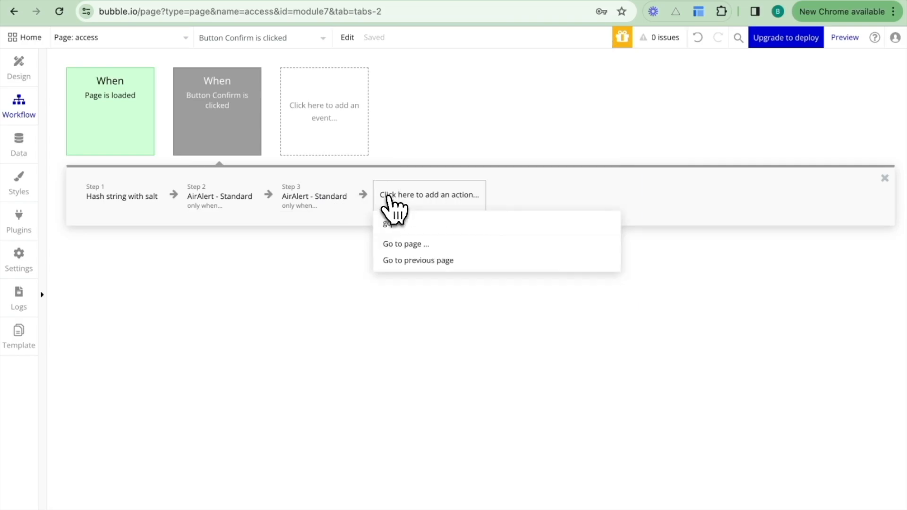
click(405, 243)
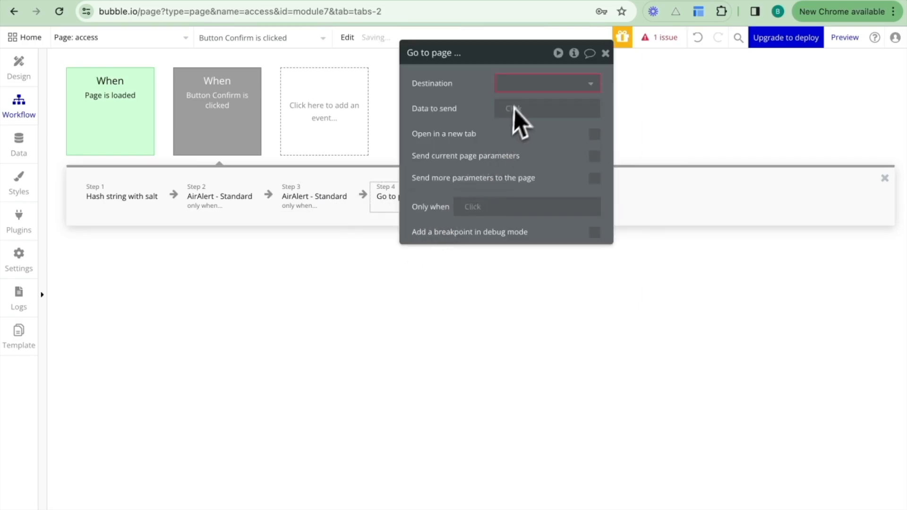
click(519, 84)
text(account)
click(524, 122)
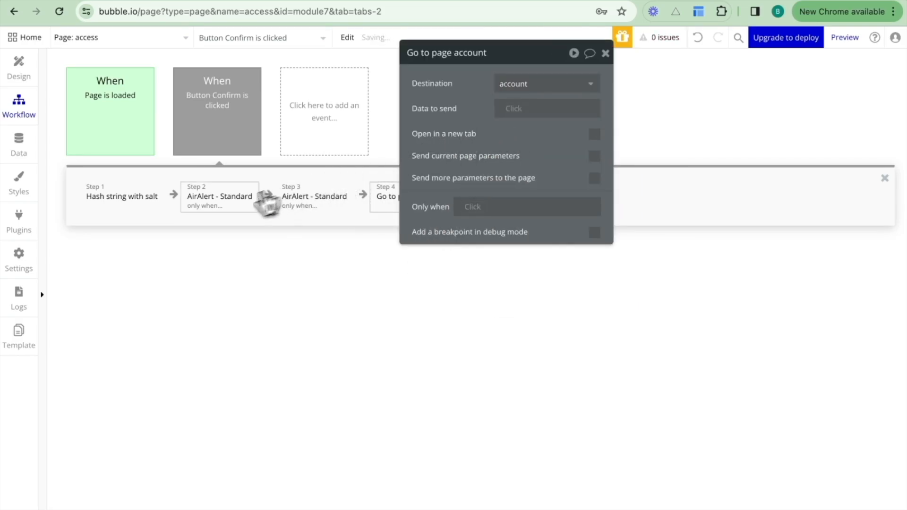
Copy the success alert's Only when expression and paste it as the Only when condition of the Go to page account action.
click(236, 199)
right_click(542, 344)
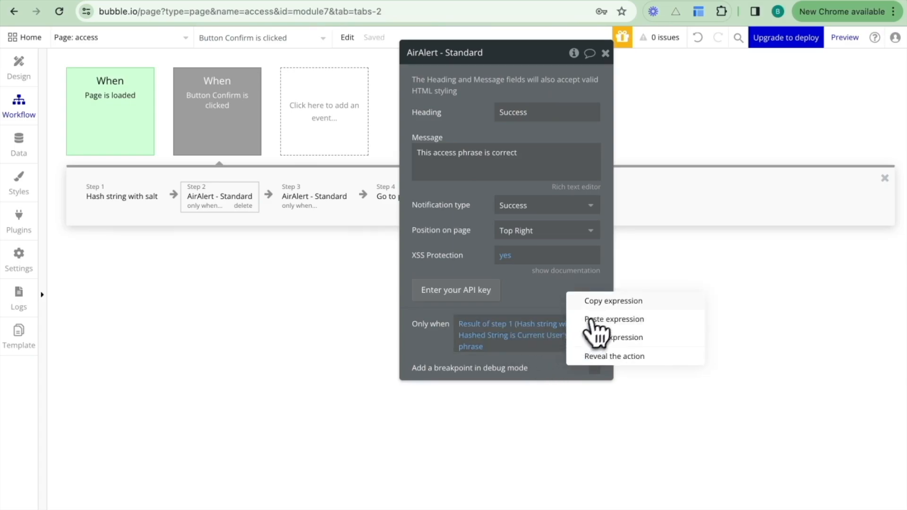
click(593, 298)
click(429, 201)
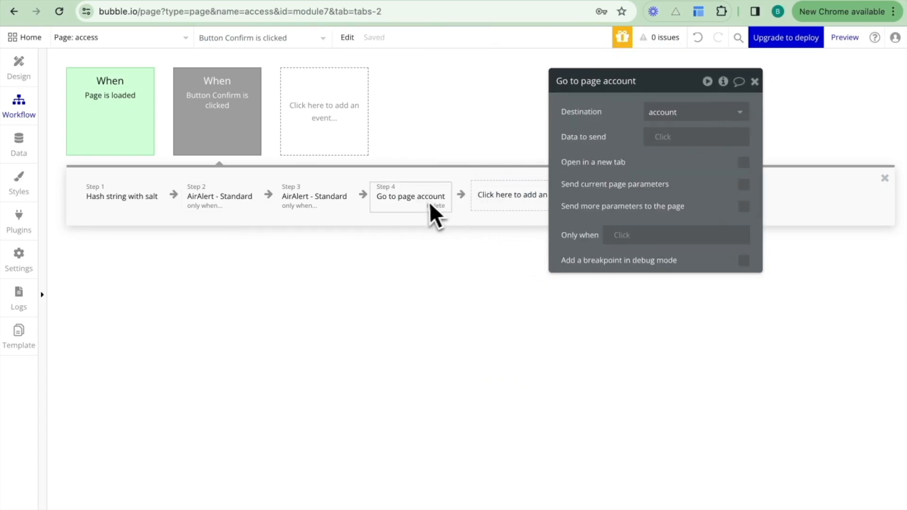
right_click(613, 238)
click(708, 213)
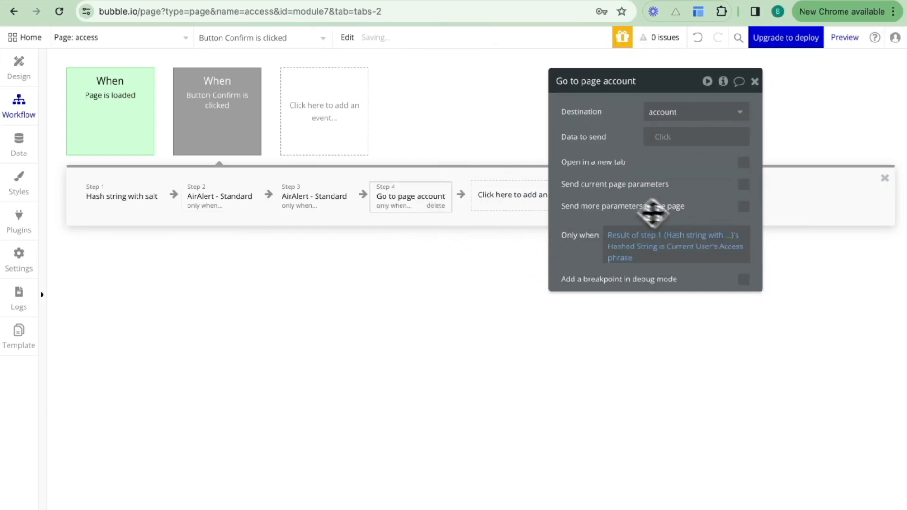
Delete the step 2 success alert from the Button Confirm workflow.
click(240, 204)
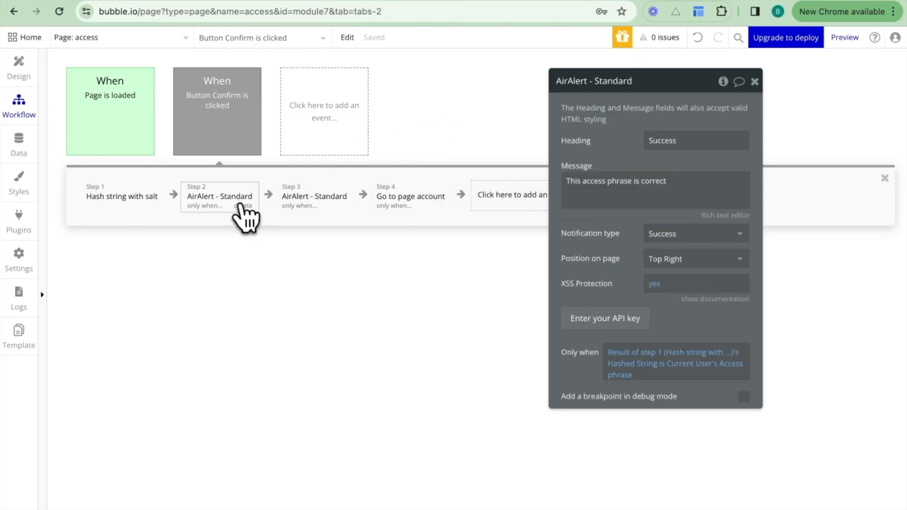
click(247, 206)
click(245, 208)
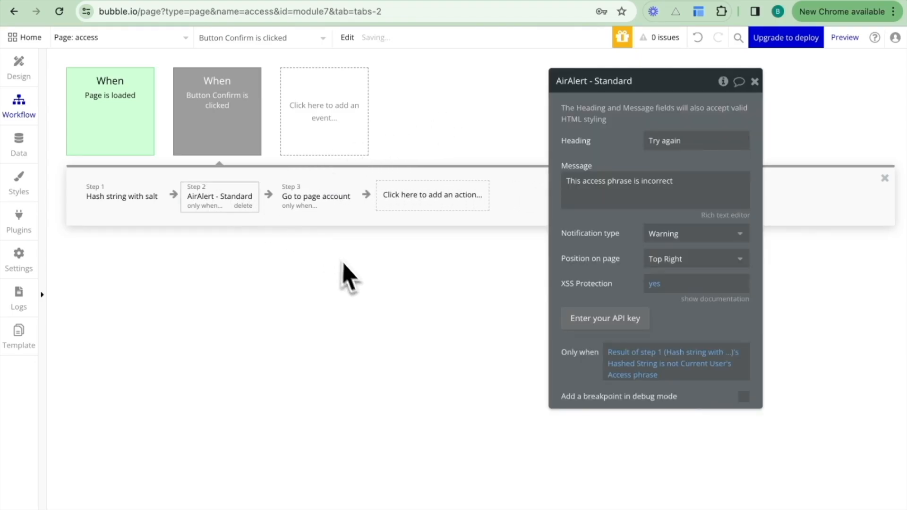